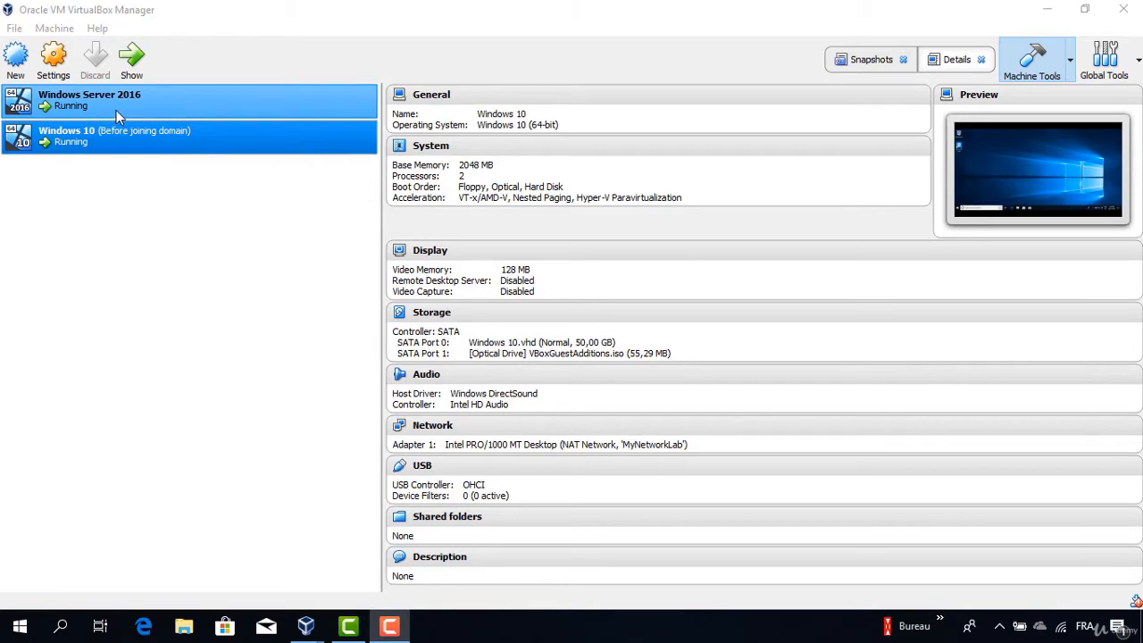
Select the running Windows 10 (Before joining domain) VM and bring up its desktop window.
click(156, 133)
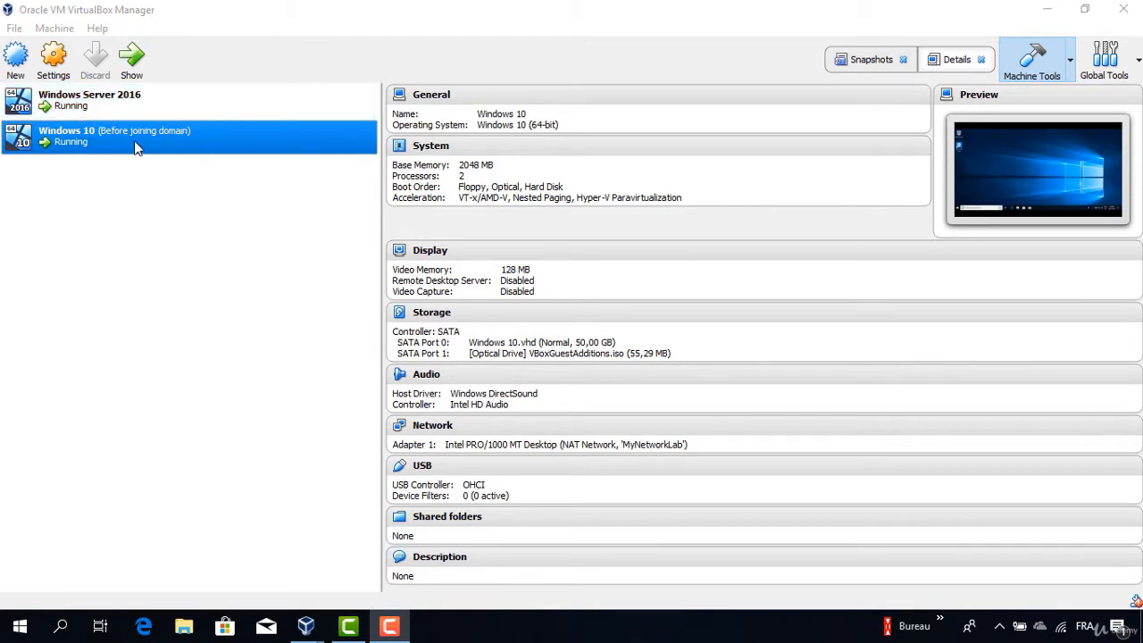
double_click(136, 147)
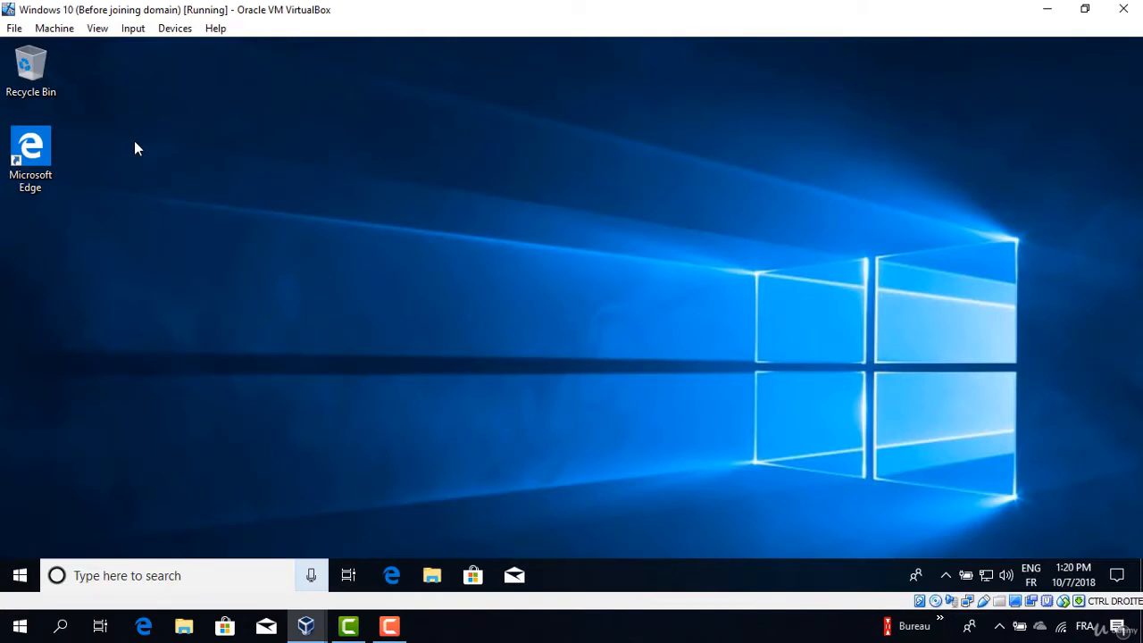
Open the System About page to view device specifications showing the name DESKTOP-5FGJ4T9.
click(13, 576)
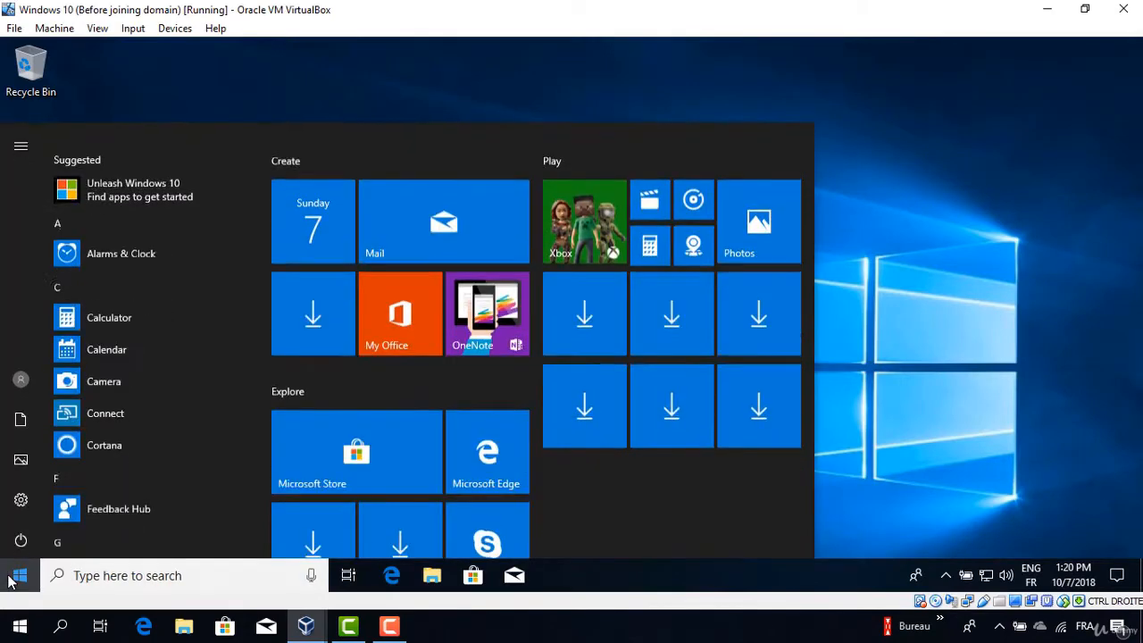
click(26, 506)
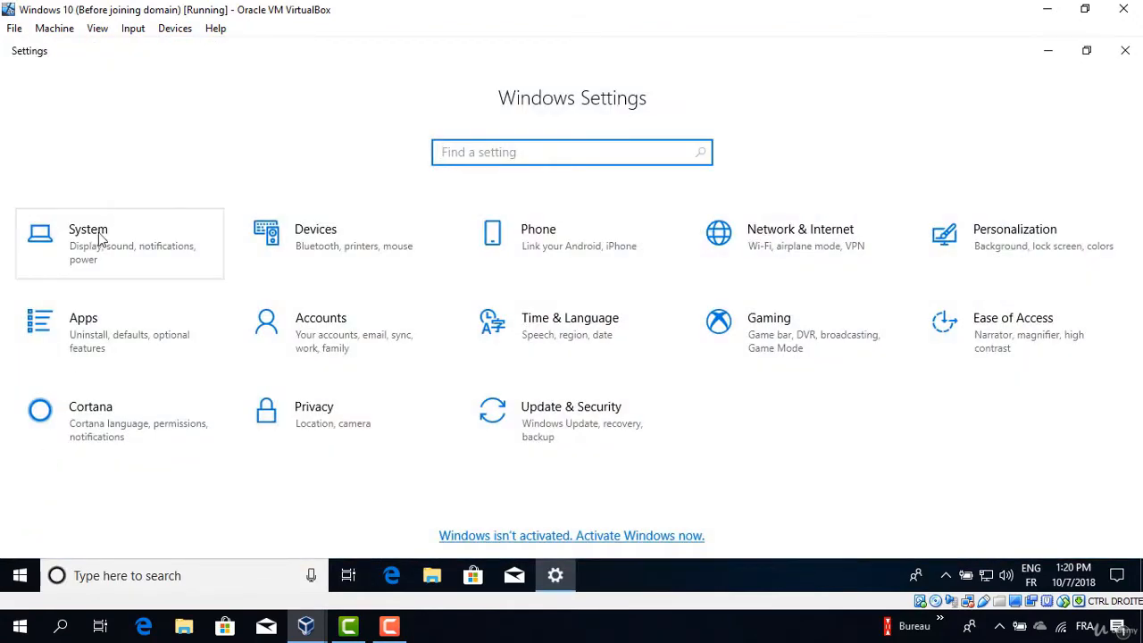
click(99, 239)
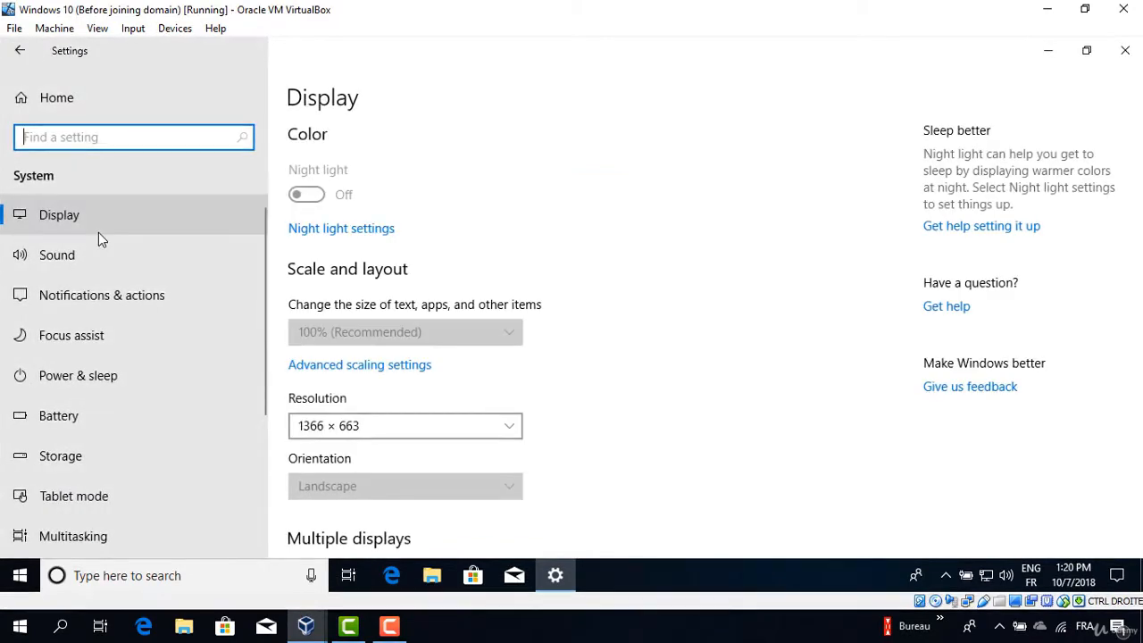
drag(265, 247, 256, 451)
click(61, 473)
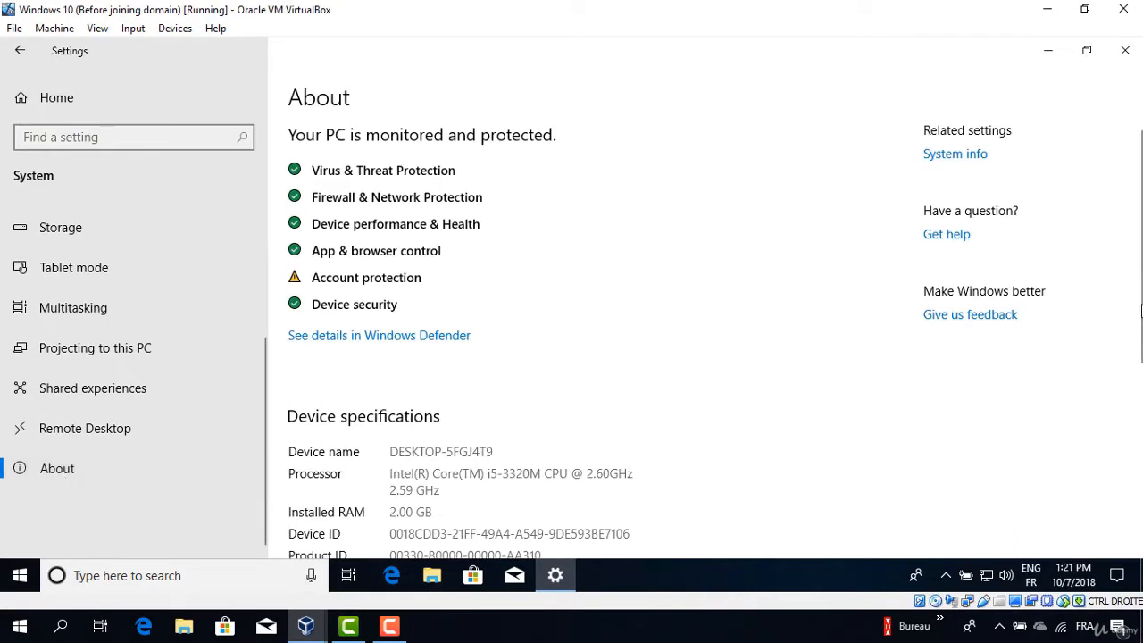
scroll(1139, 406, down, 2)
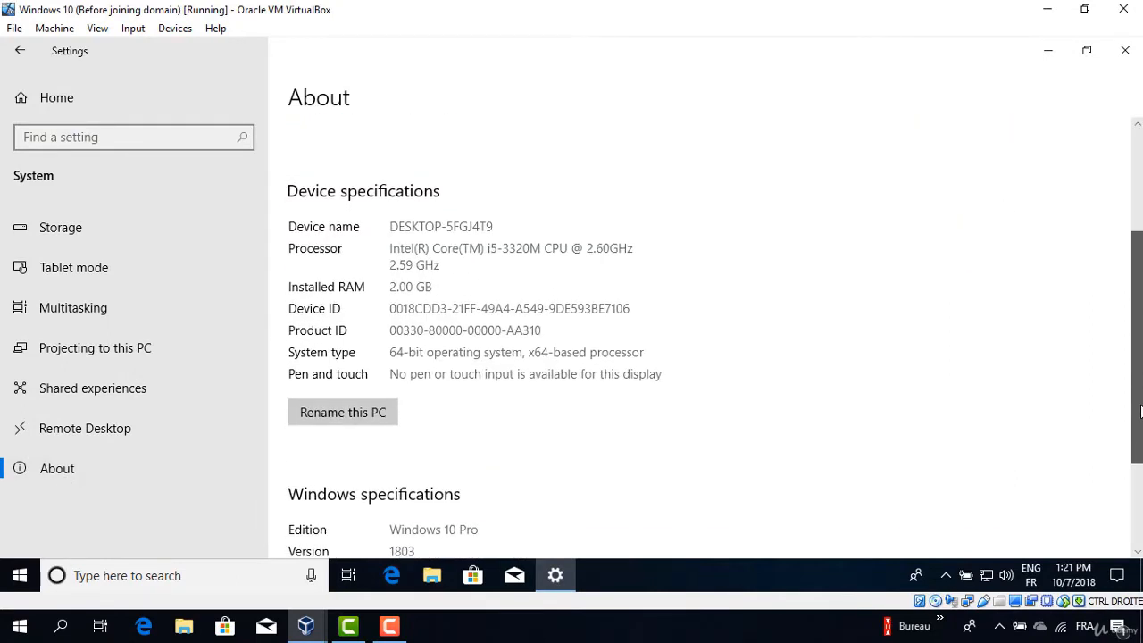
Rename this PC to USWABWS-001 and restart the VM to apply it.
click(354, 421)
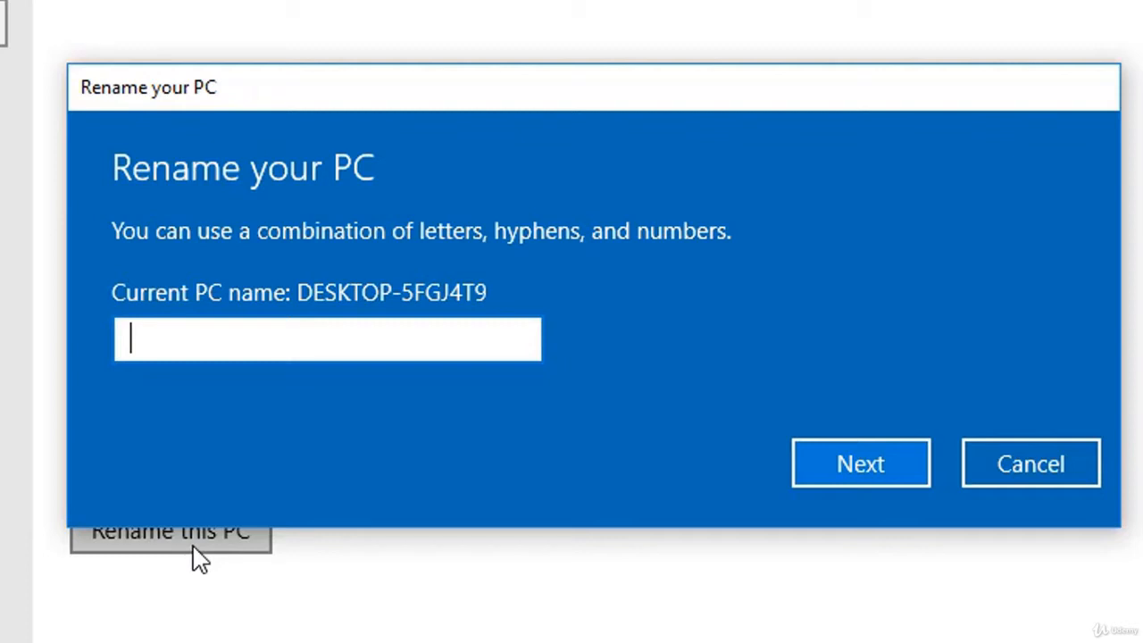
text(US)
text(WA)
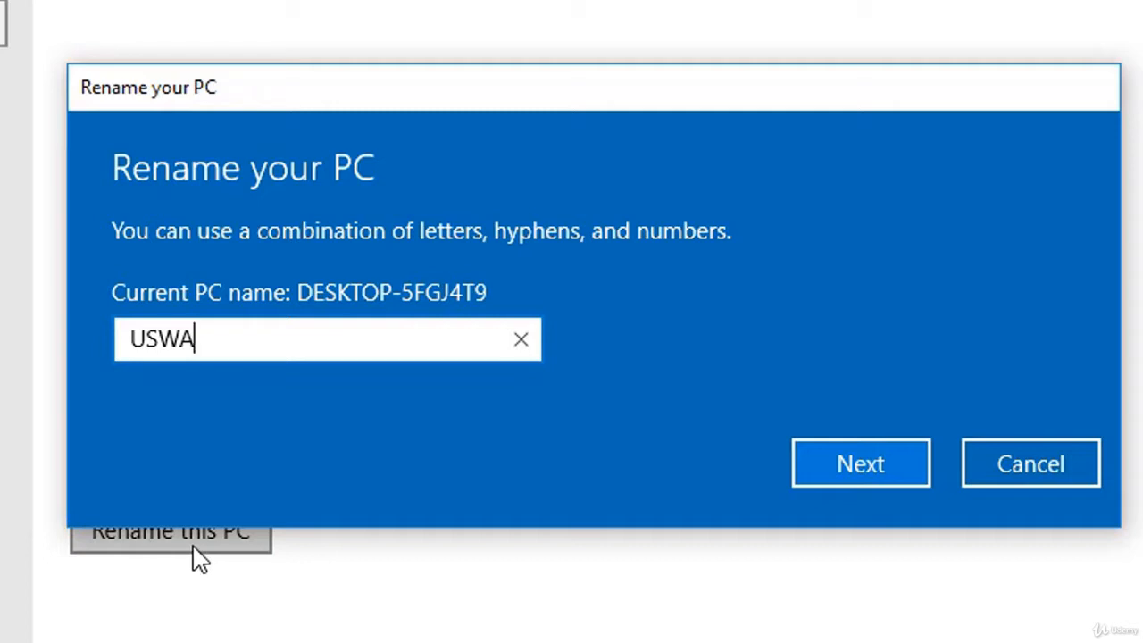
text(BWS-)
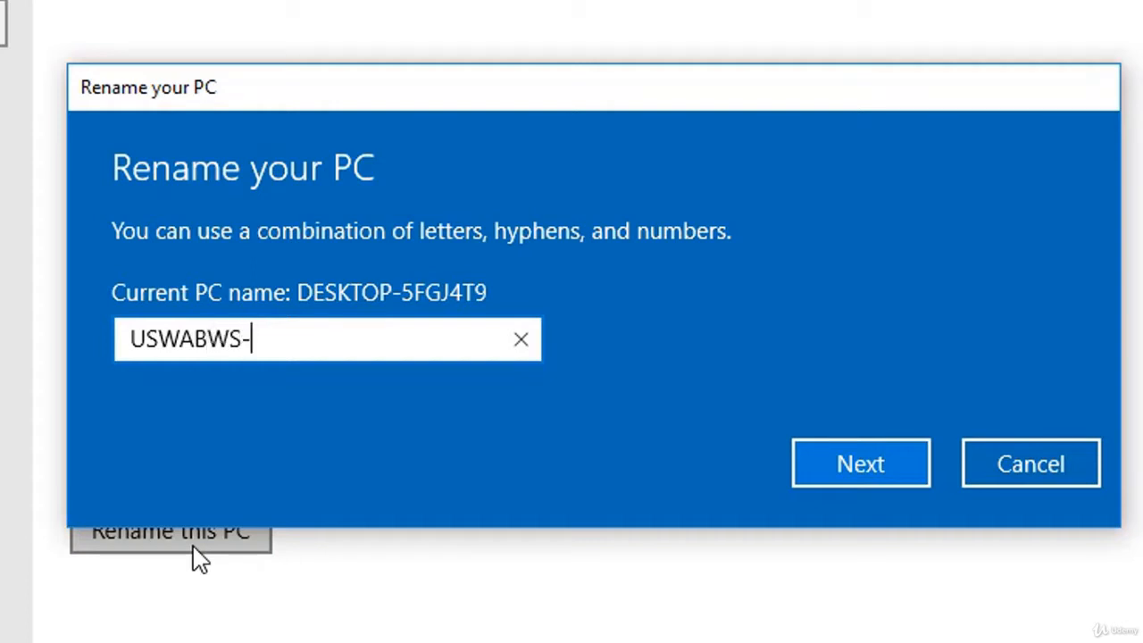
text(001)
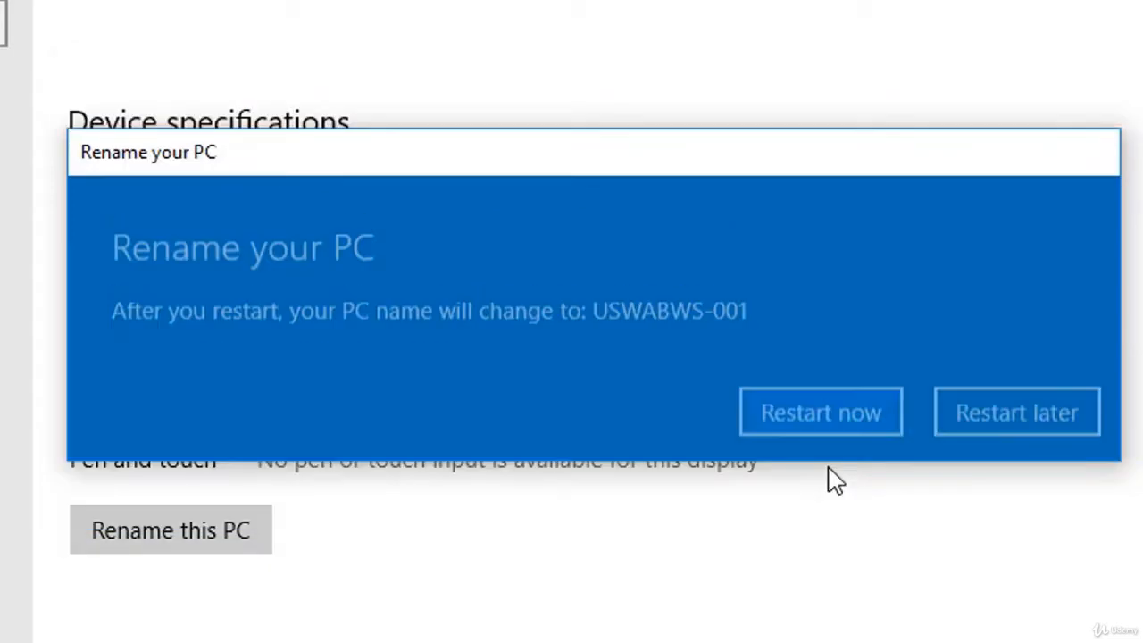
click(830, 477)
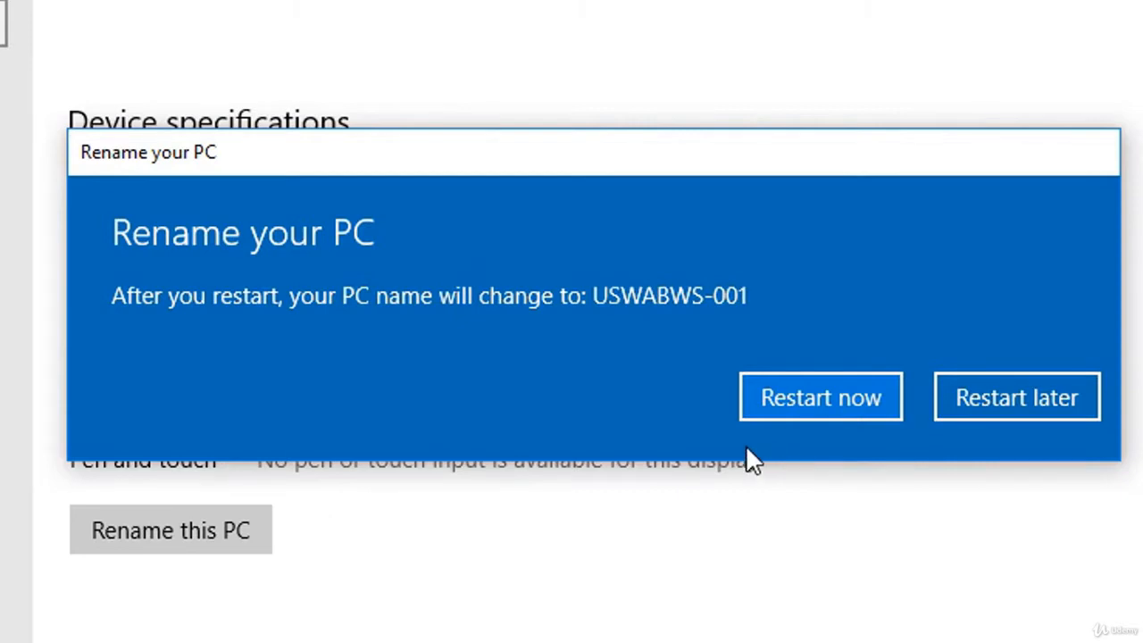
click(863, 419)
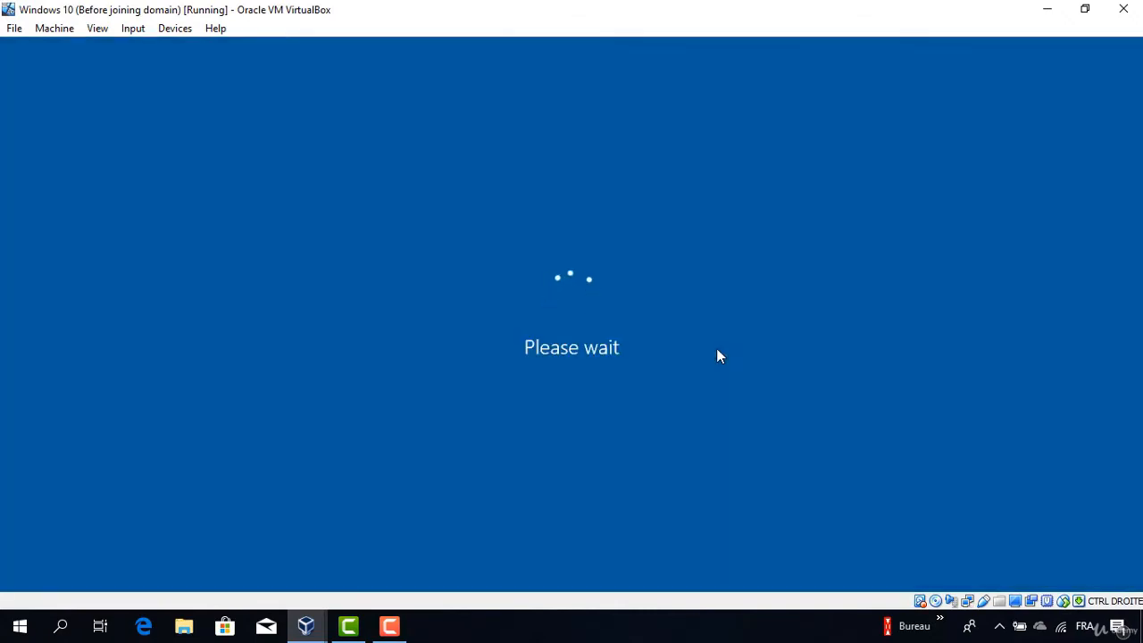
Sign back in to Windows 10 with the account password after the restart.
key(Return)
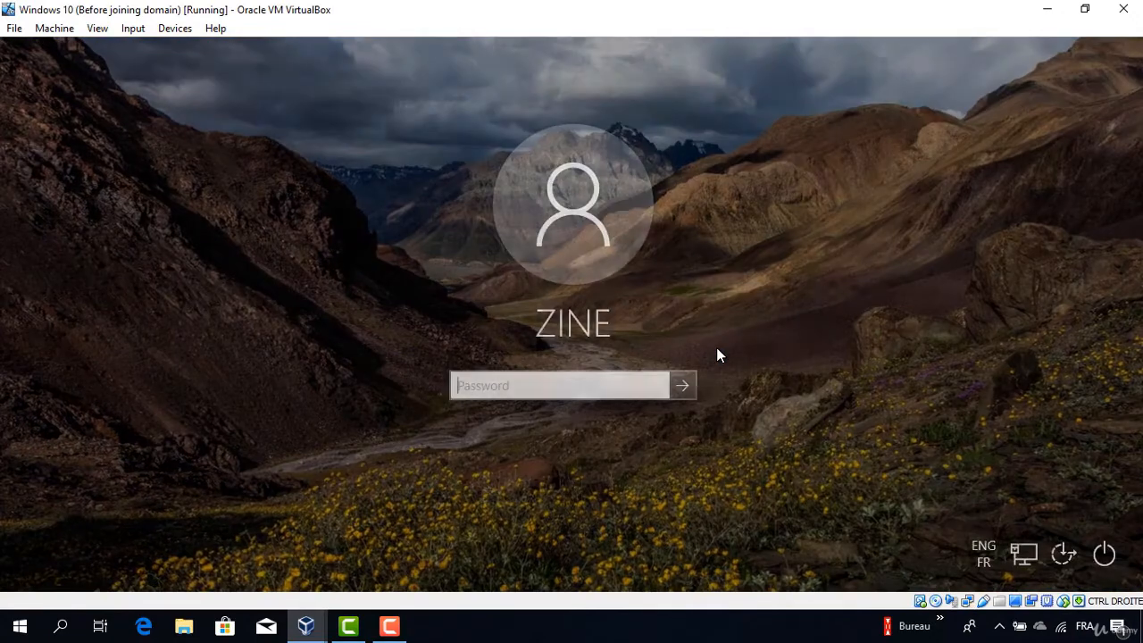
text(••••••••)
key(Return)
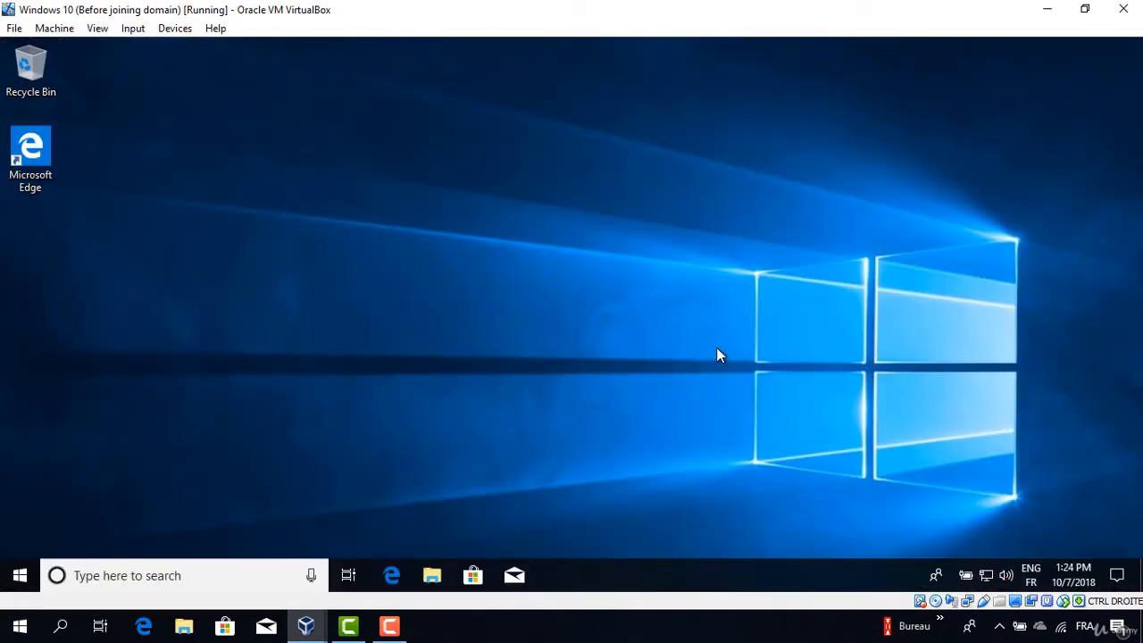
Check the About page in System settings and confirm the device name reads USWABWS-001.
click(20, 576)
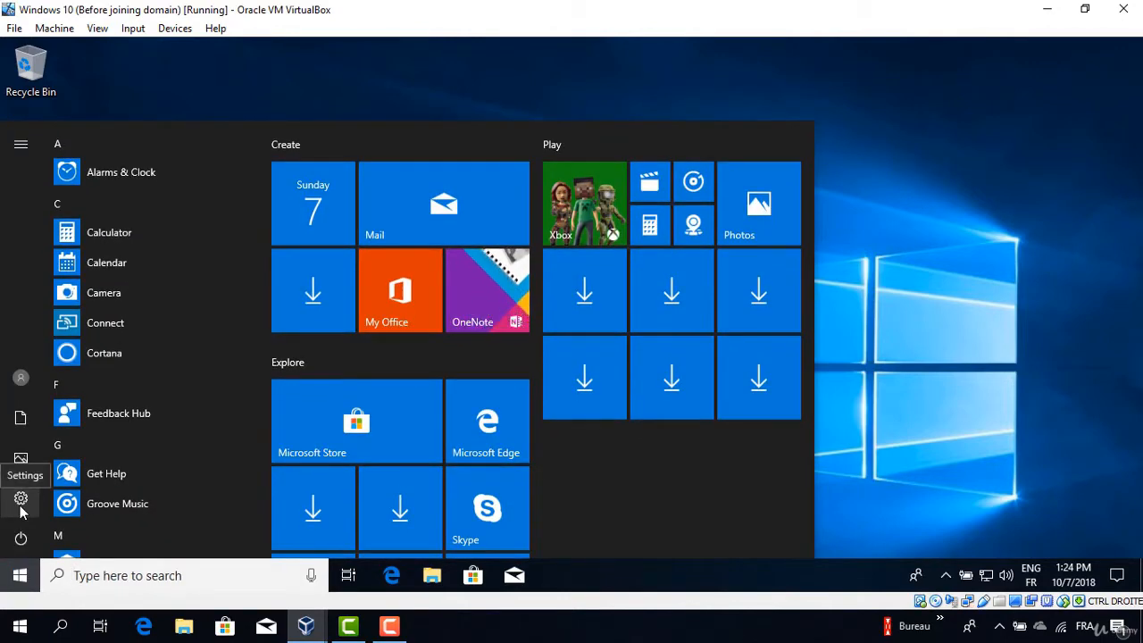
click(22, 499)
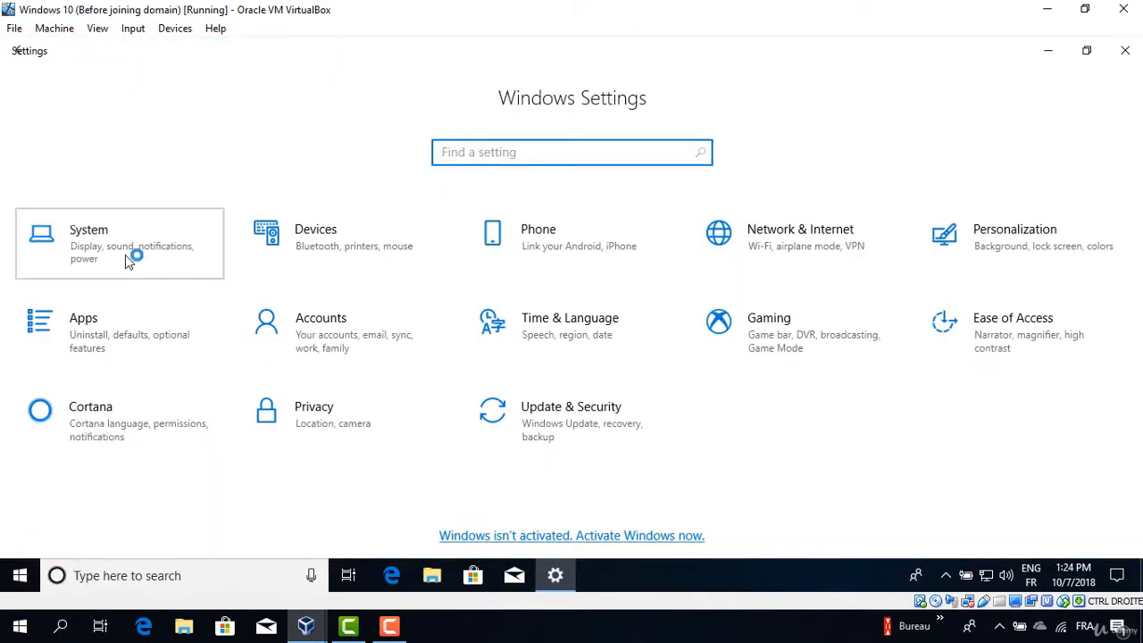
click(126, 256)
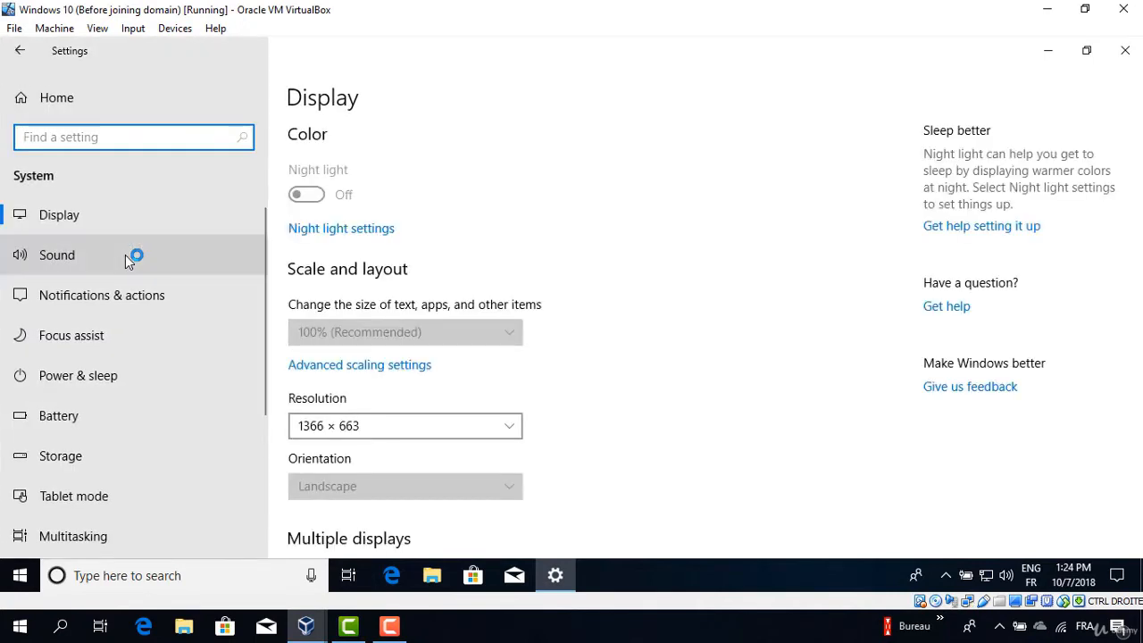
click(258, 470)
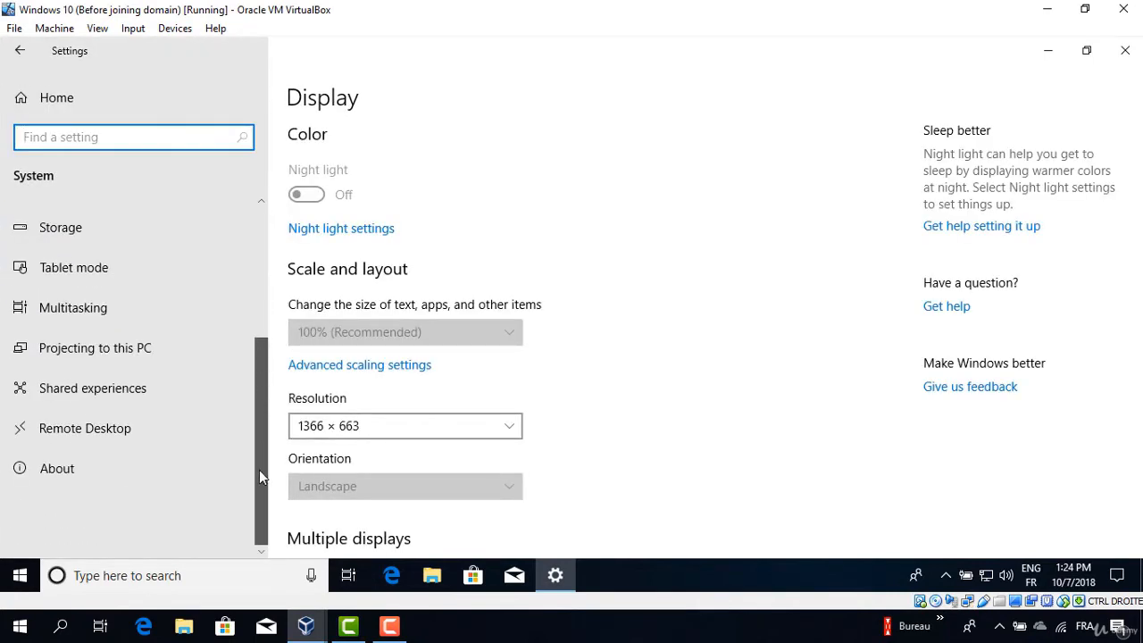
click(49, 473)
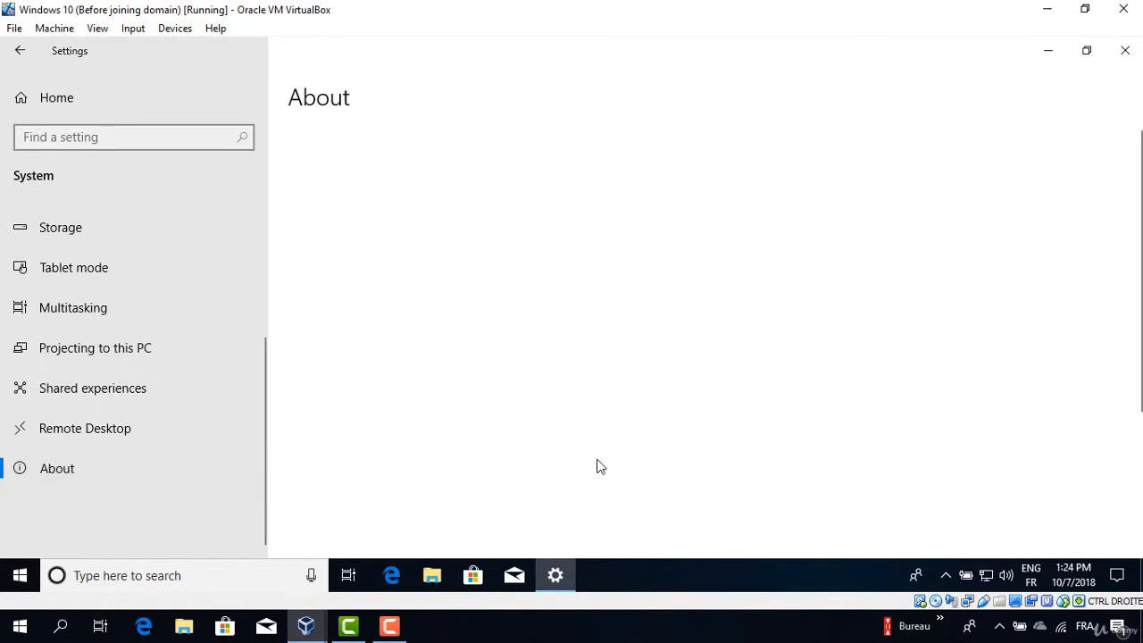
scroll(469, 223, down, 3)
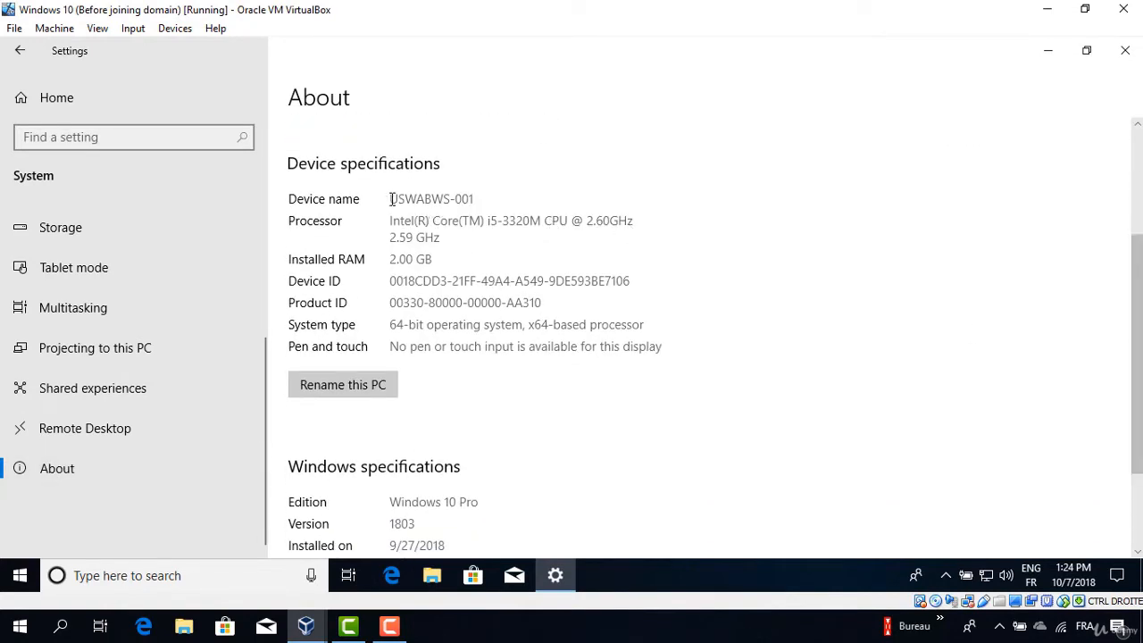
drag(390, 198, 488, 199)
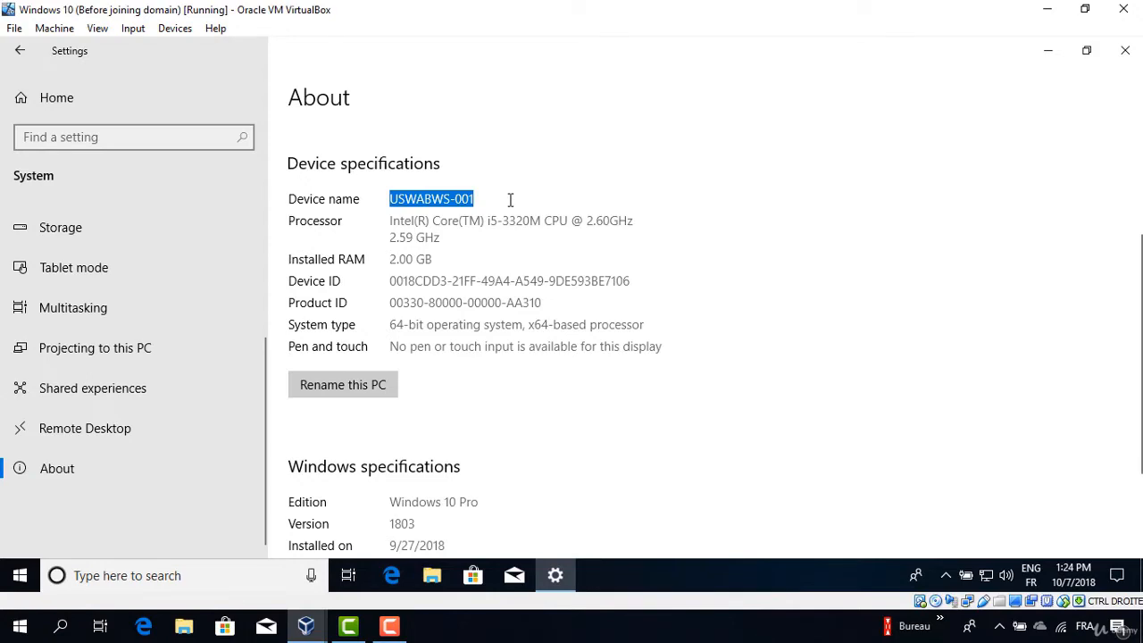
scroll(1138, 402, up, 3)
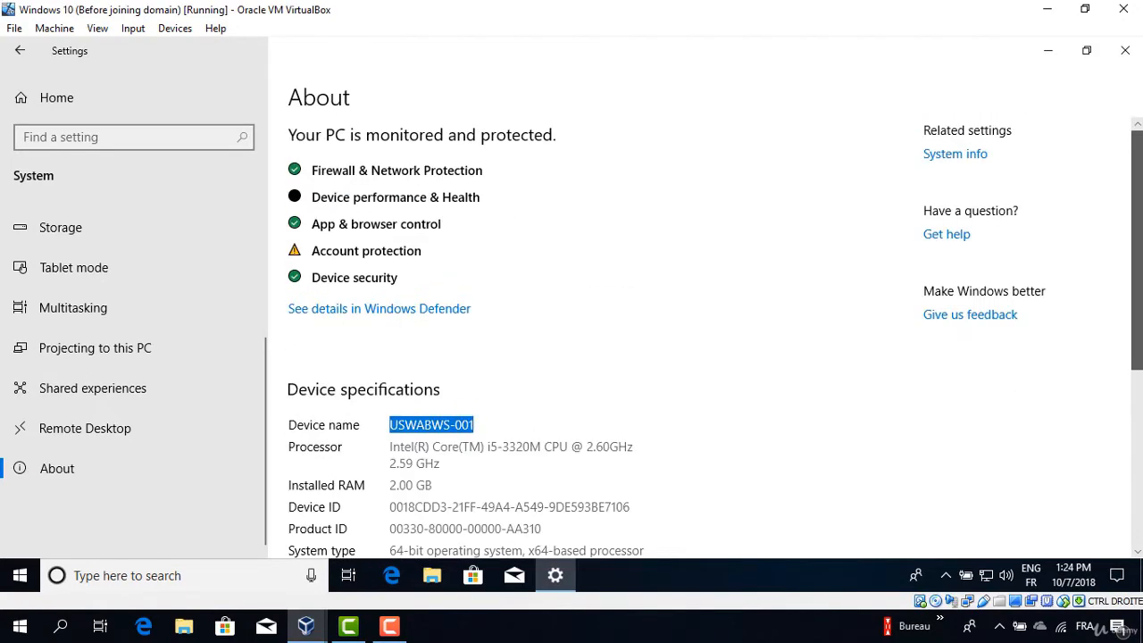
Try joining the computer to domain corp.zinetek.com, which fails because the domain controller can't be contacted.
click(979, 156)
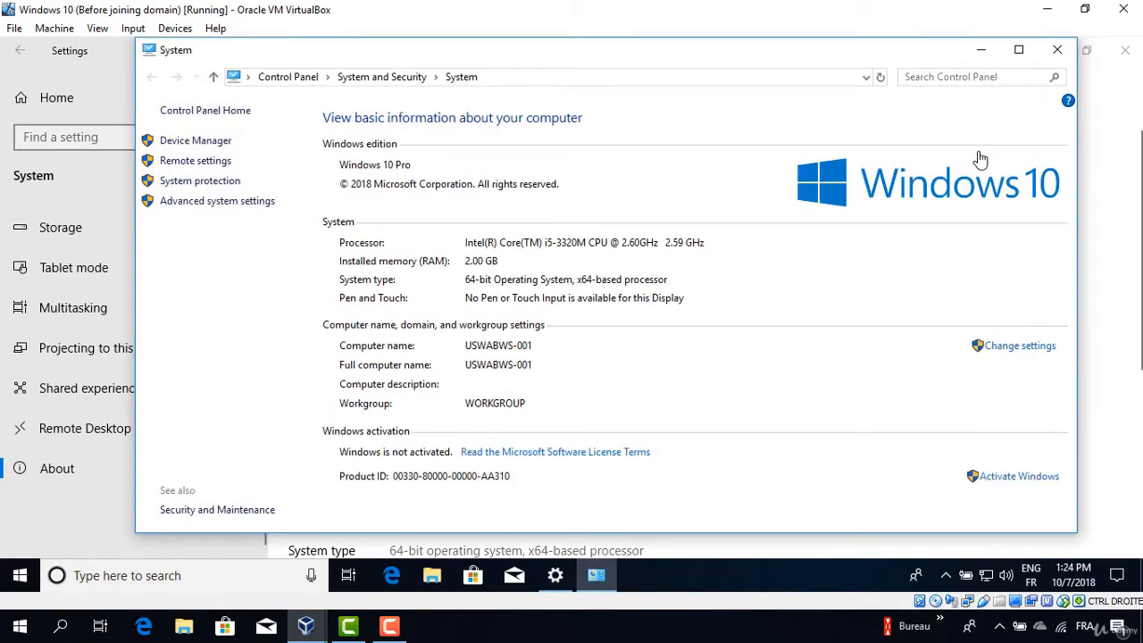
click(1037, 356)
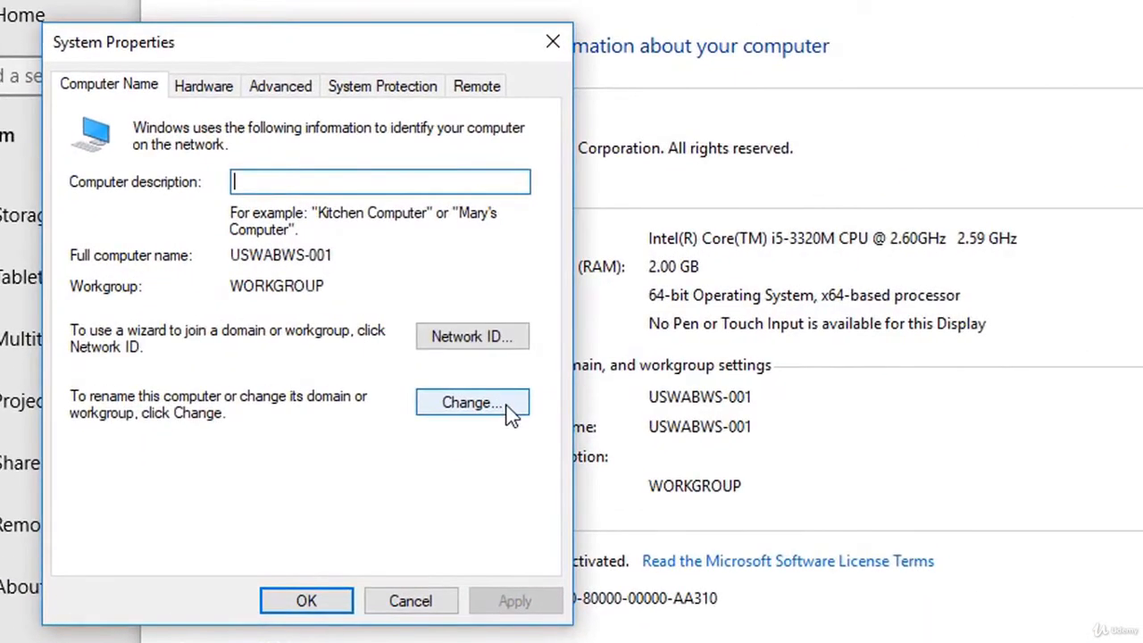
click(508, 409)
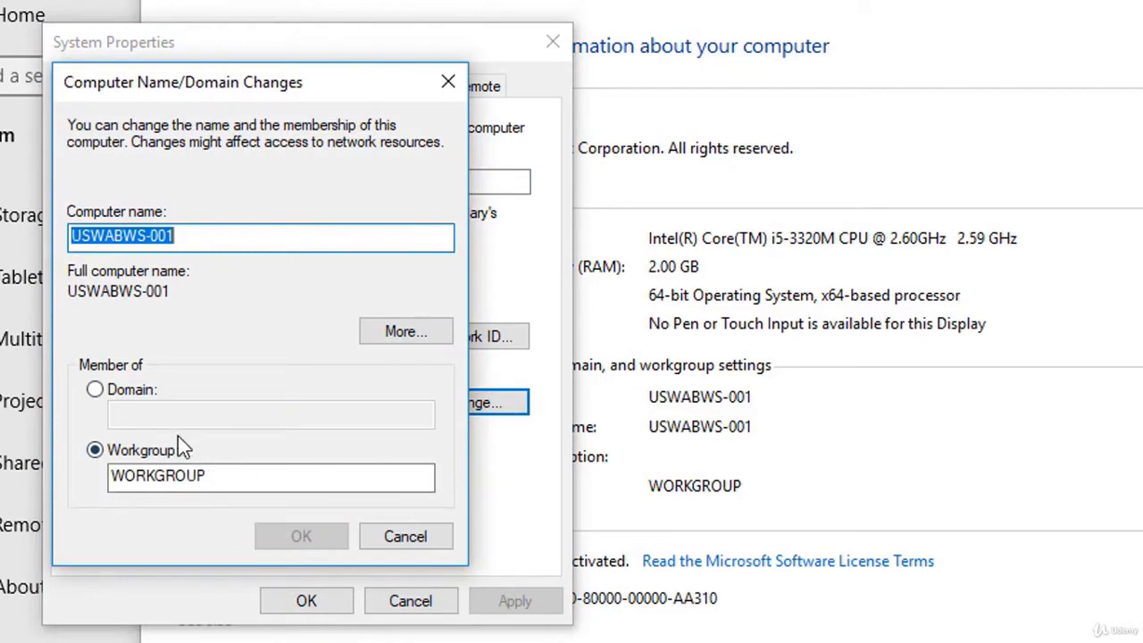
click(114, 391)
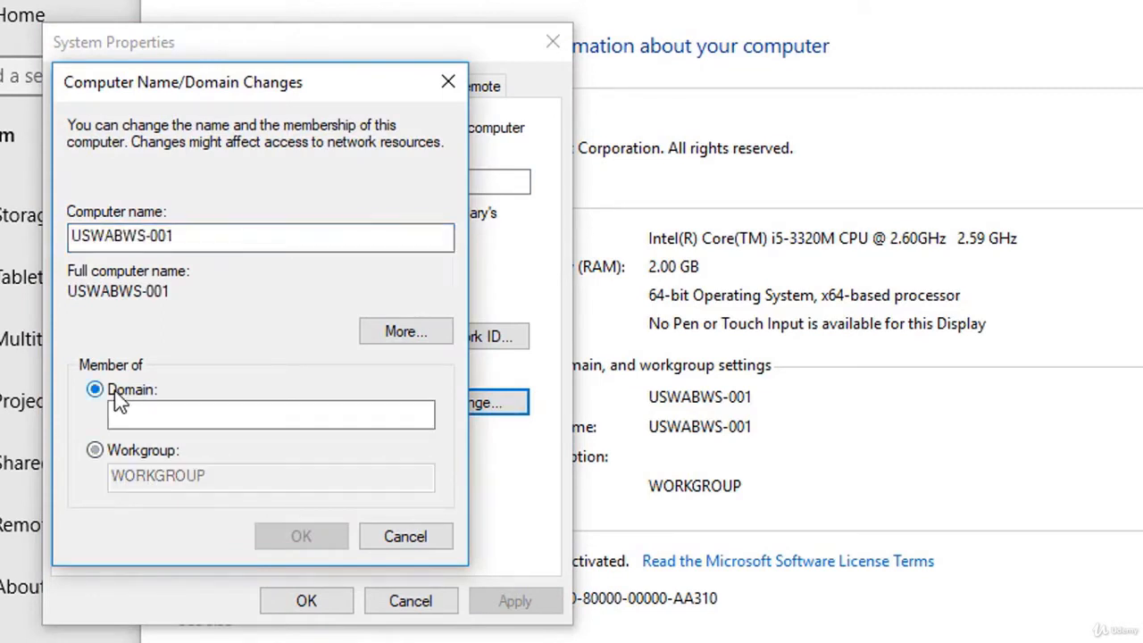
click(202, 423)
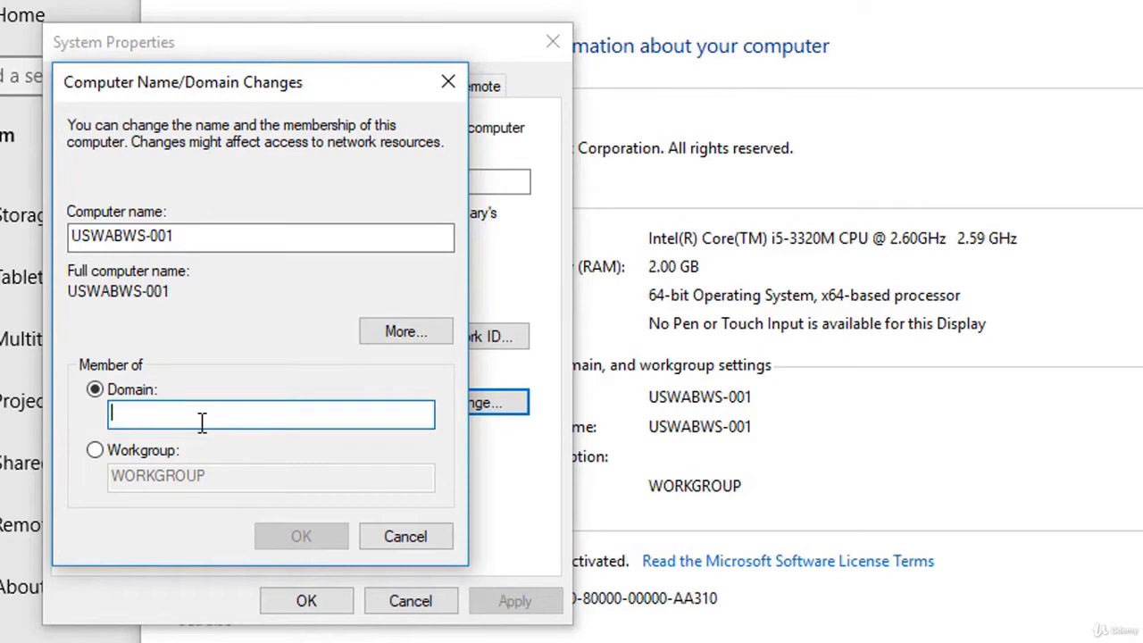
text(corp.zine)
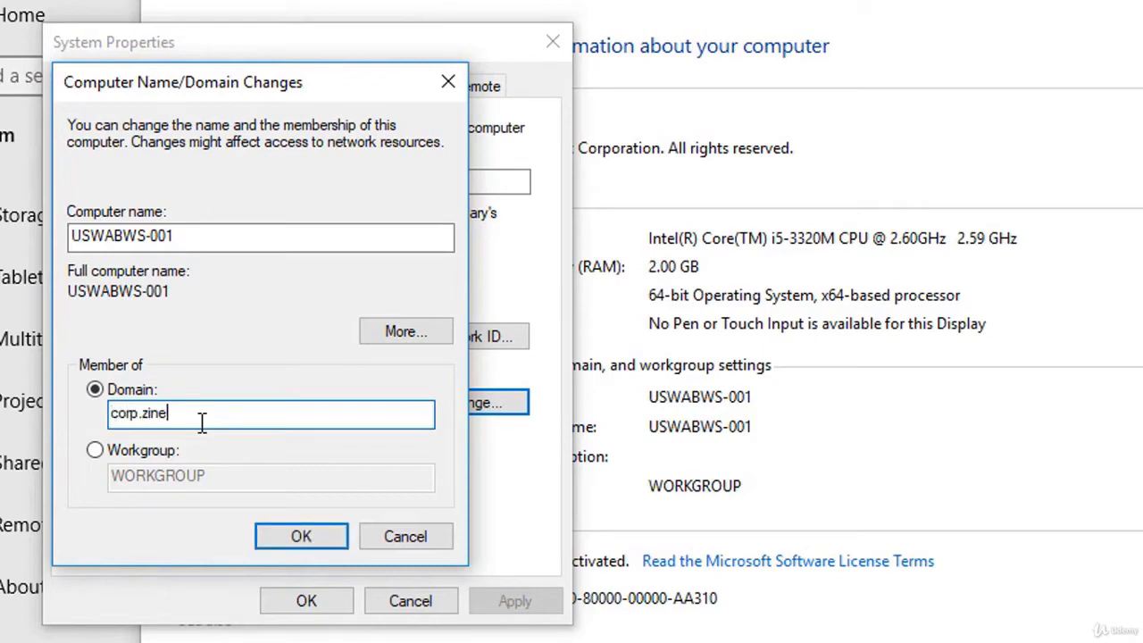
text(tek.com)
click(325, 538)
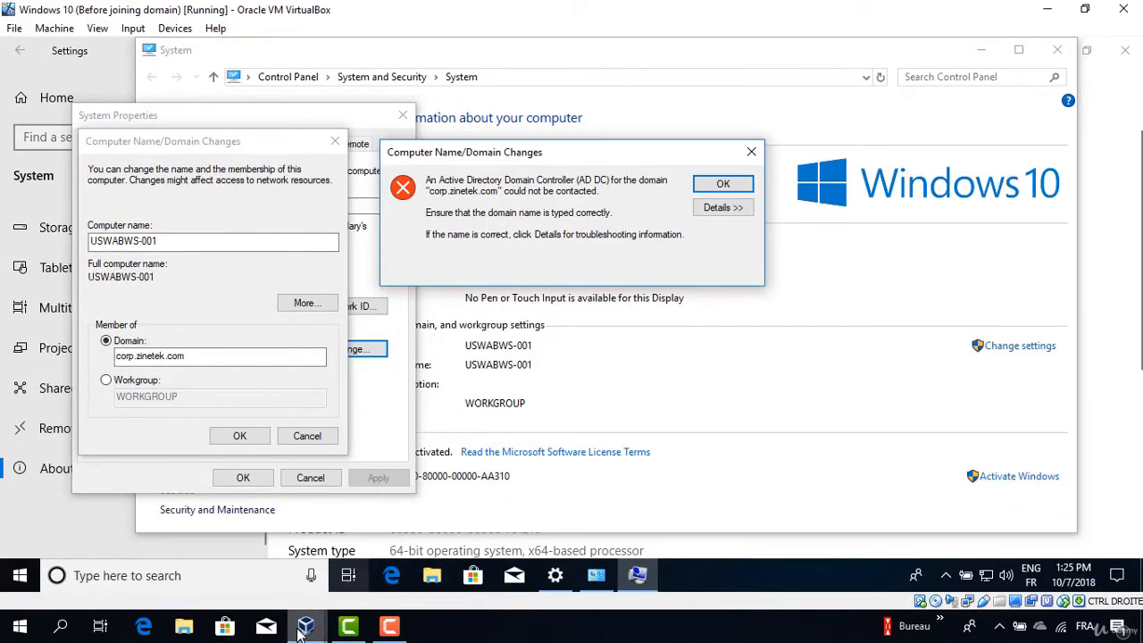
Sign in to the Windows Server 2016 VM and view Local Server: corp.zinetek.com, Ethernet 10.10.10.10.
mouse_move(306, 627)
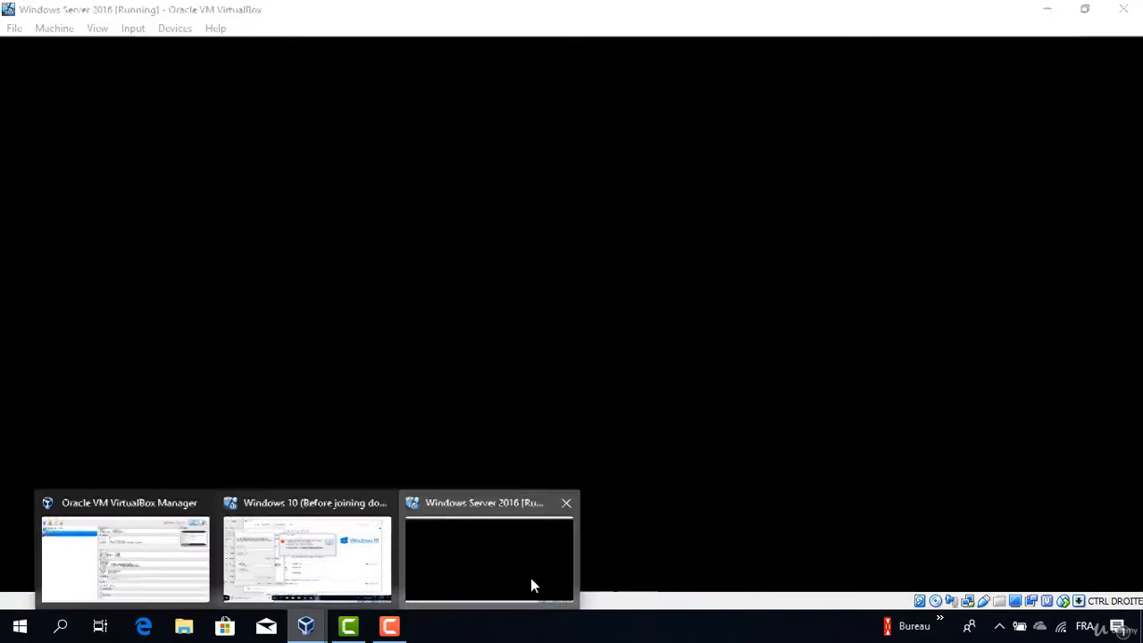
click(530, 578)
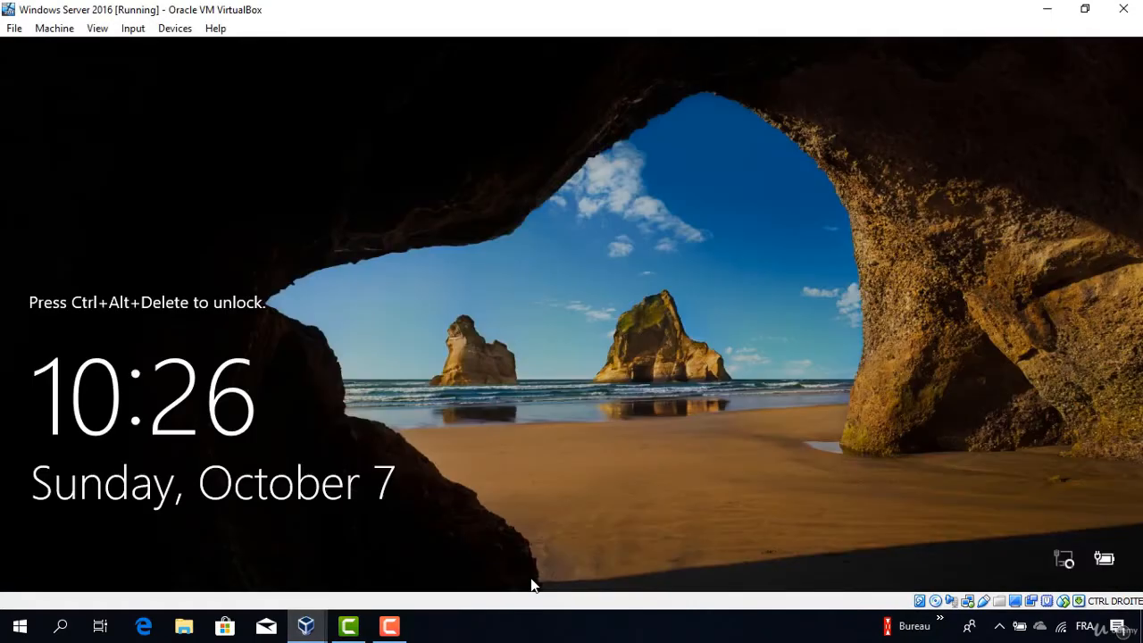
key(ctrl+Delete)
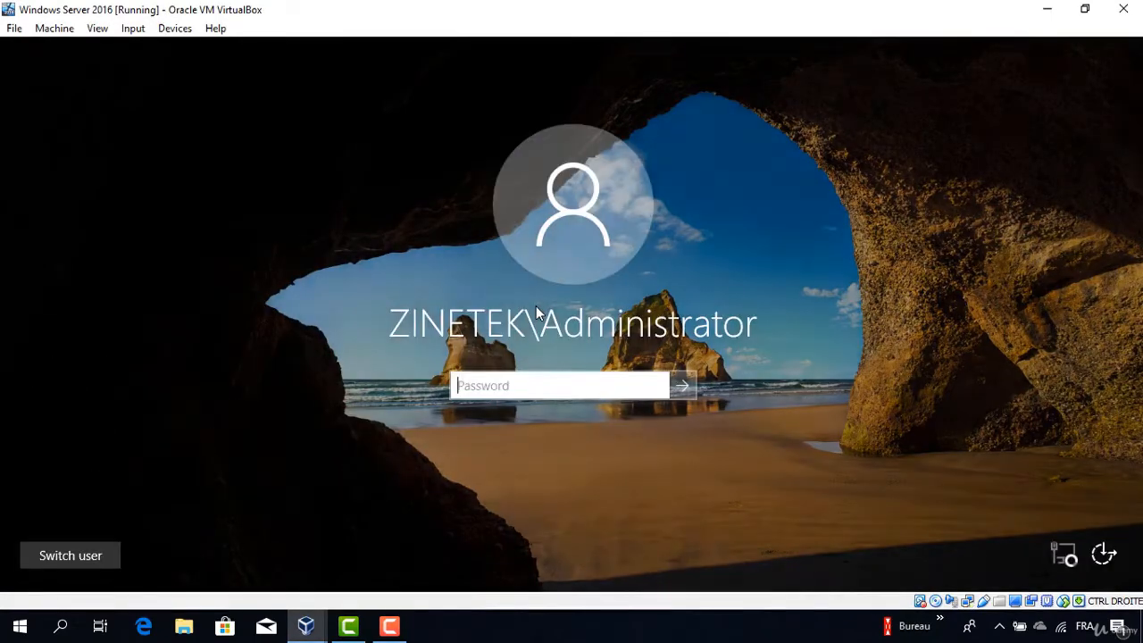
text(••••••••)
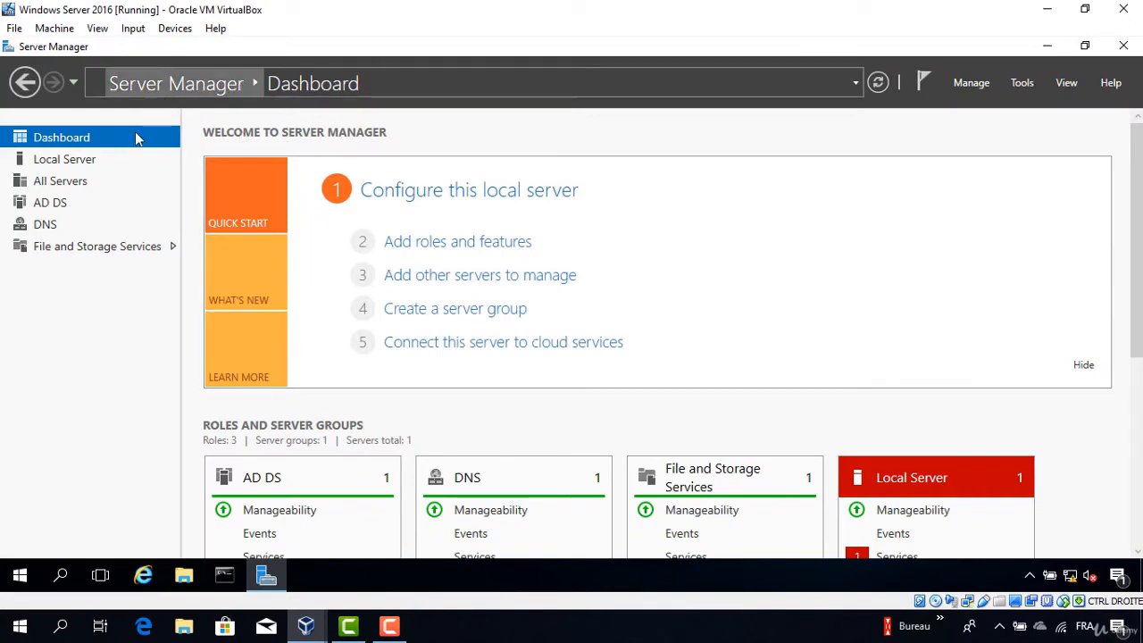
click(86, 165)
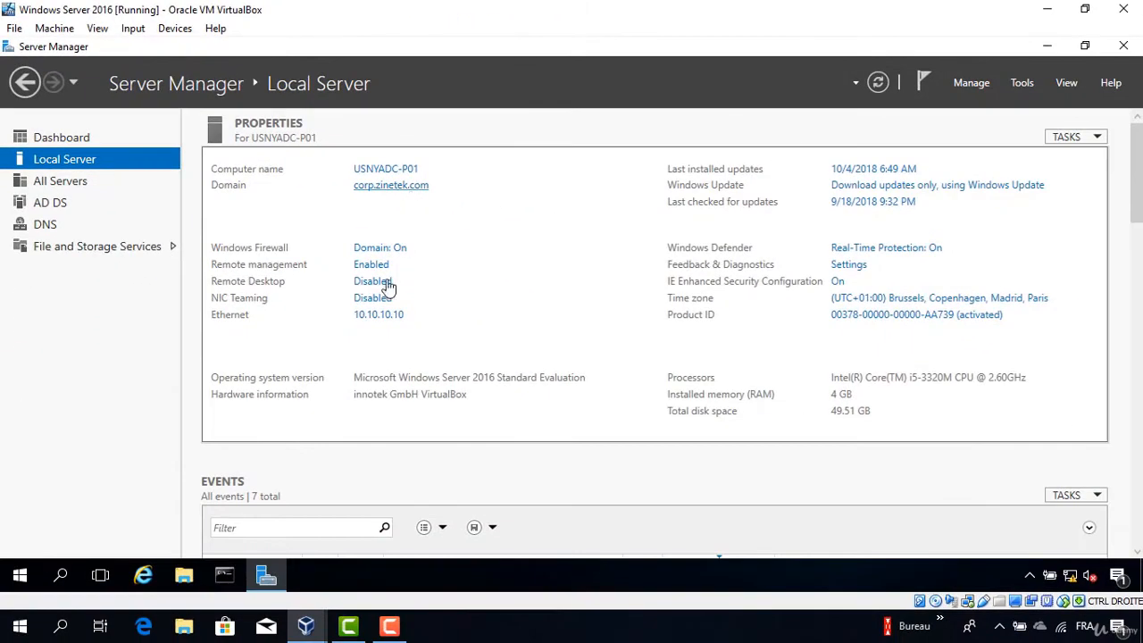
Return to the Windows 10 VM and launch Command Prompt by searching for cmd.
mouse_move(305, 625)
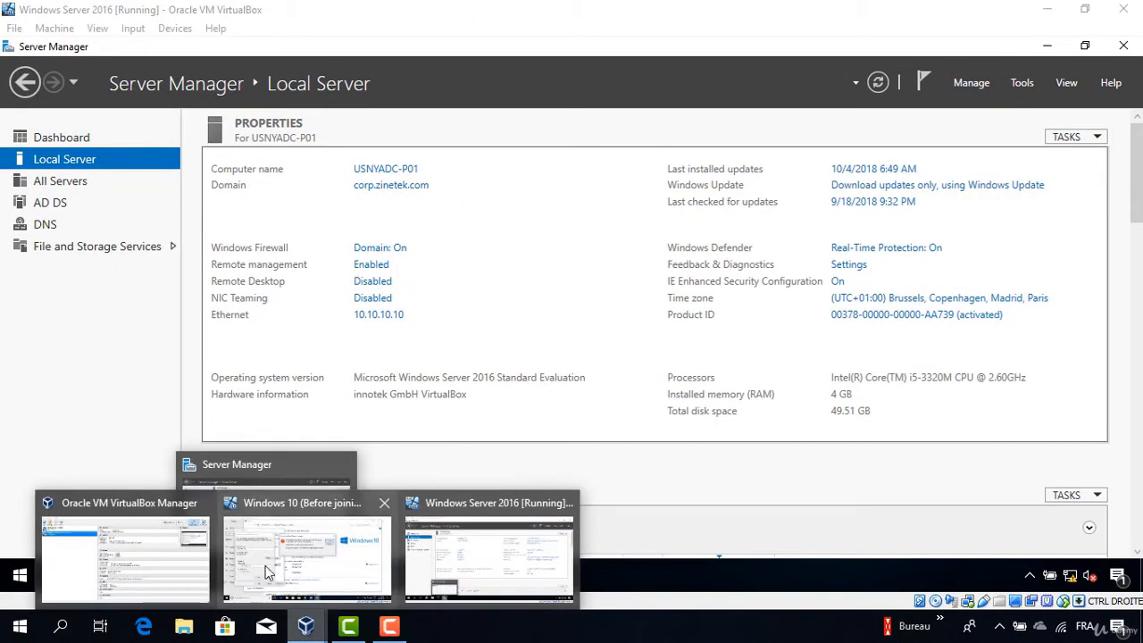
click(266, 571)
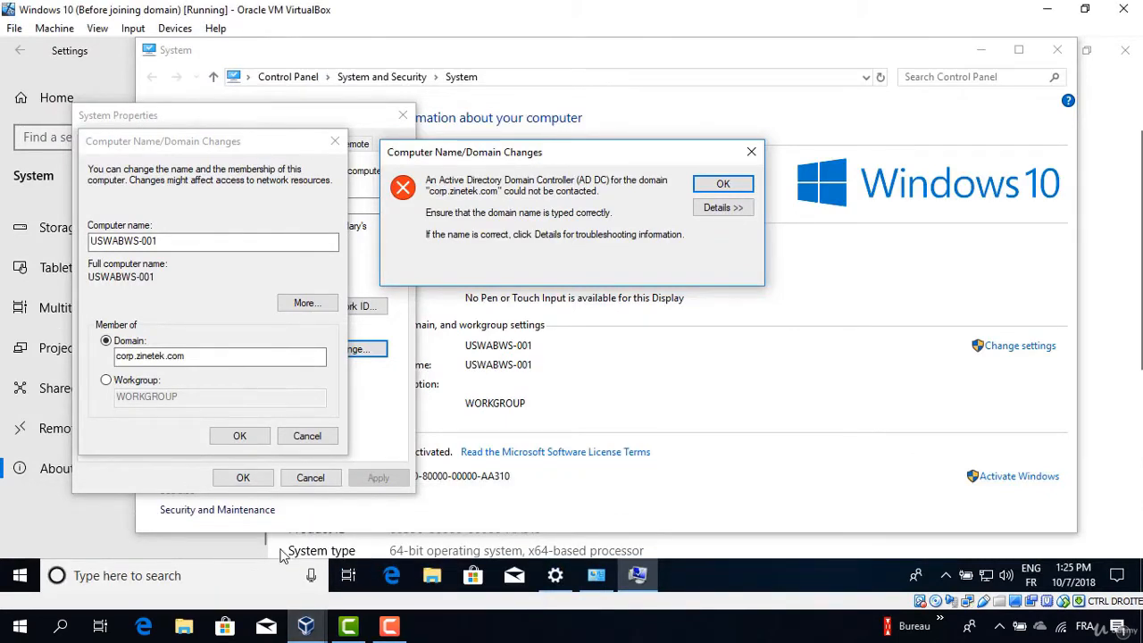
click(16, 576)
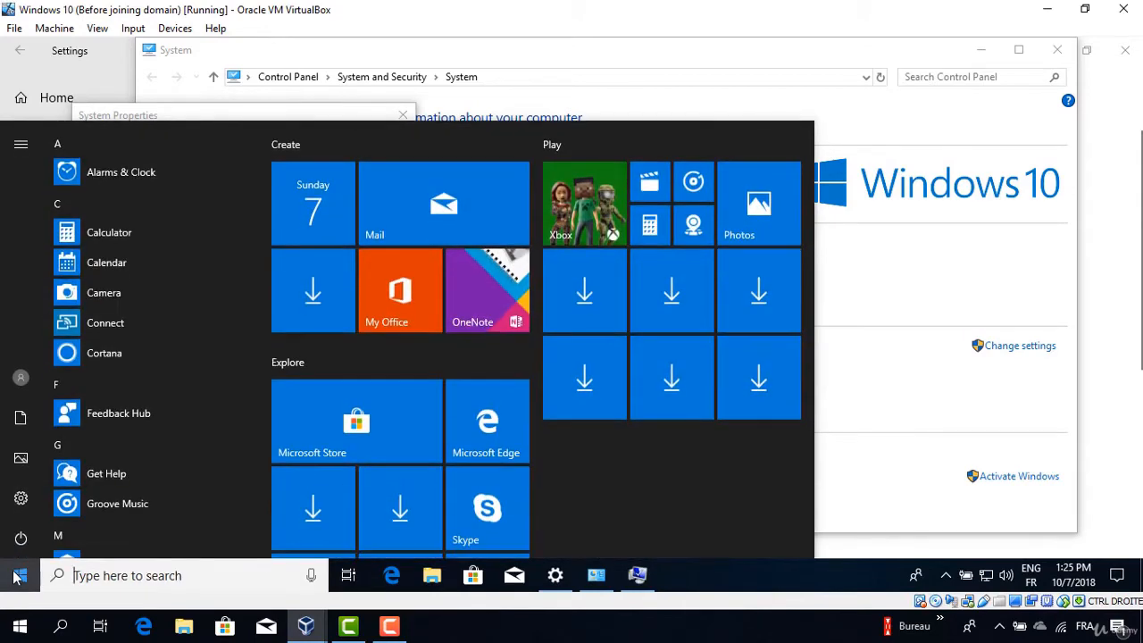
text(cmd)
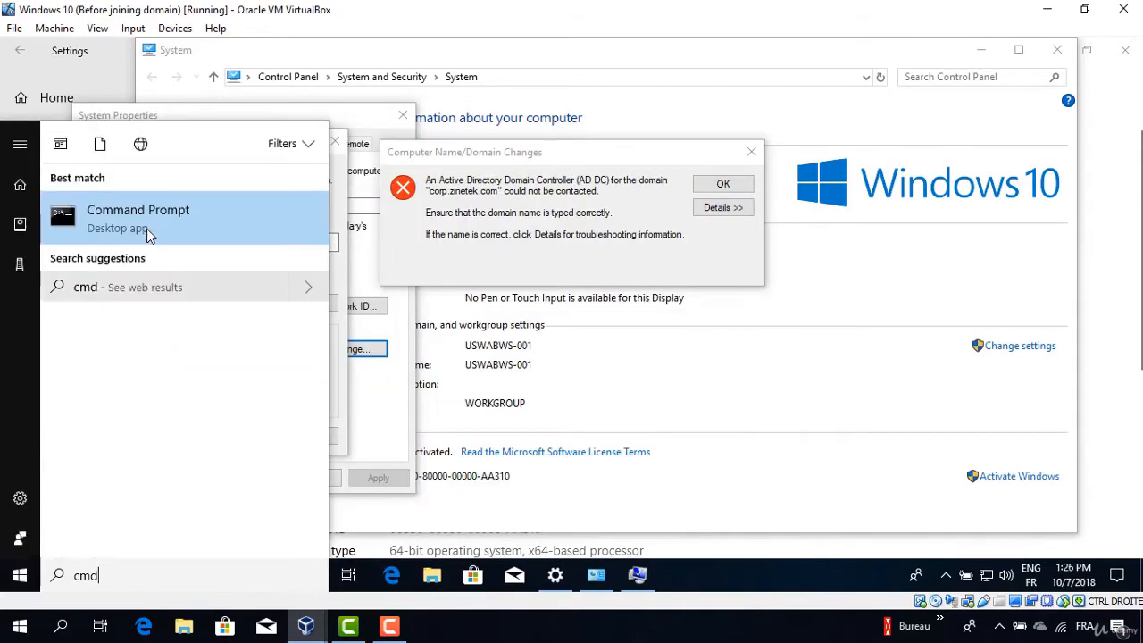
click(176, 227)
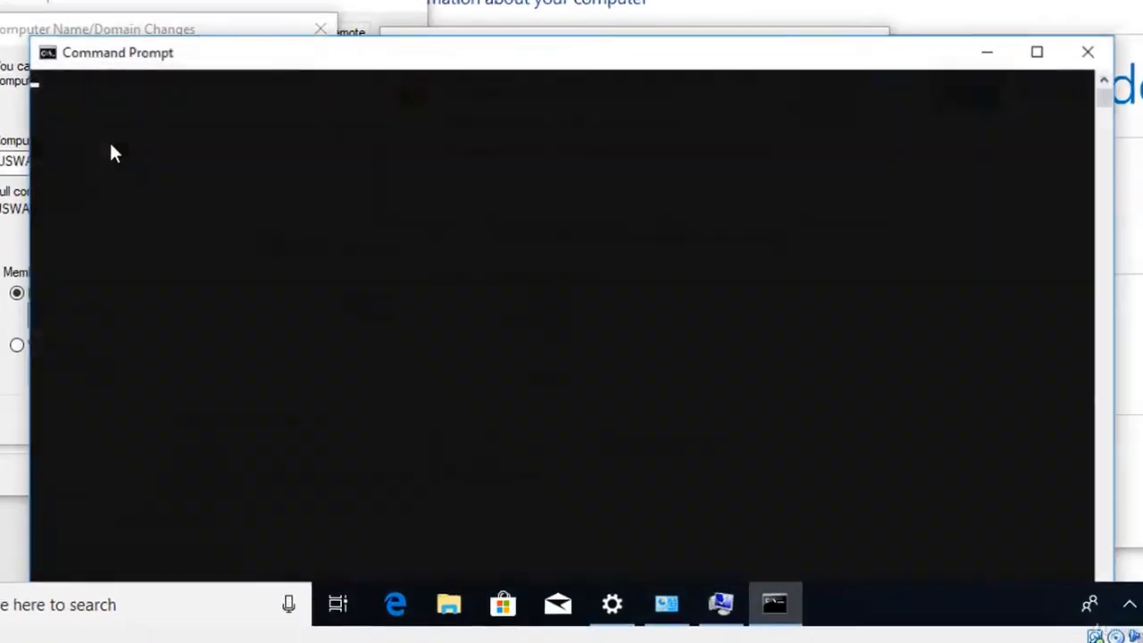
Ping 10.10.10.10 (replies) and corp.zinetek.com (not found), then type nslookup corp.zinetek.com.
text(pin)
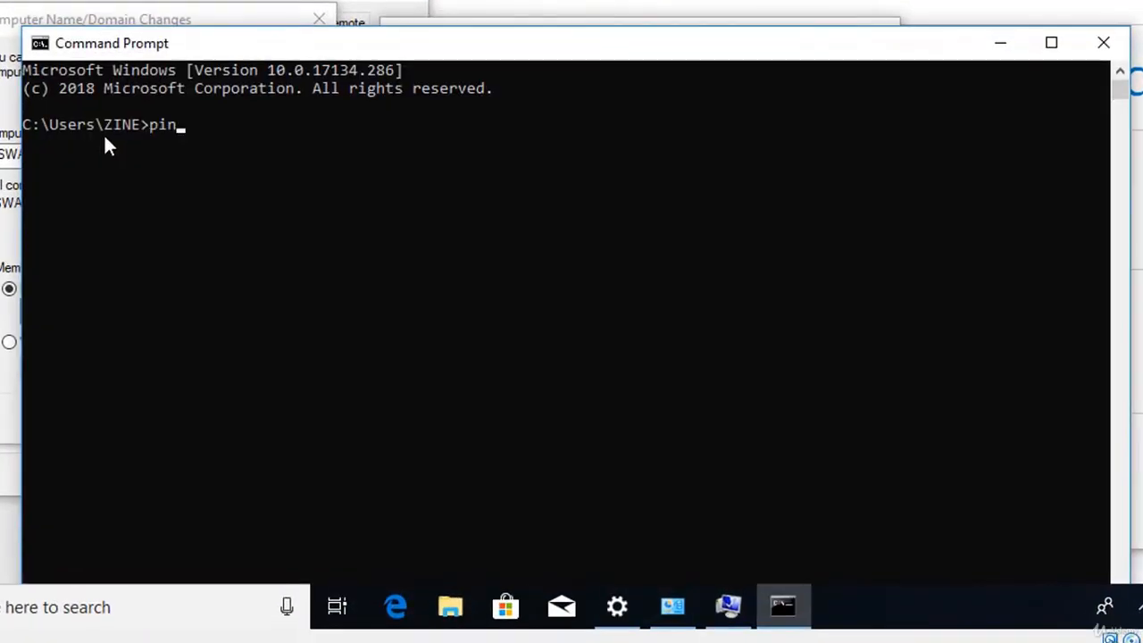
text(g 10.10.10.1)
text(0)
key(Return)
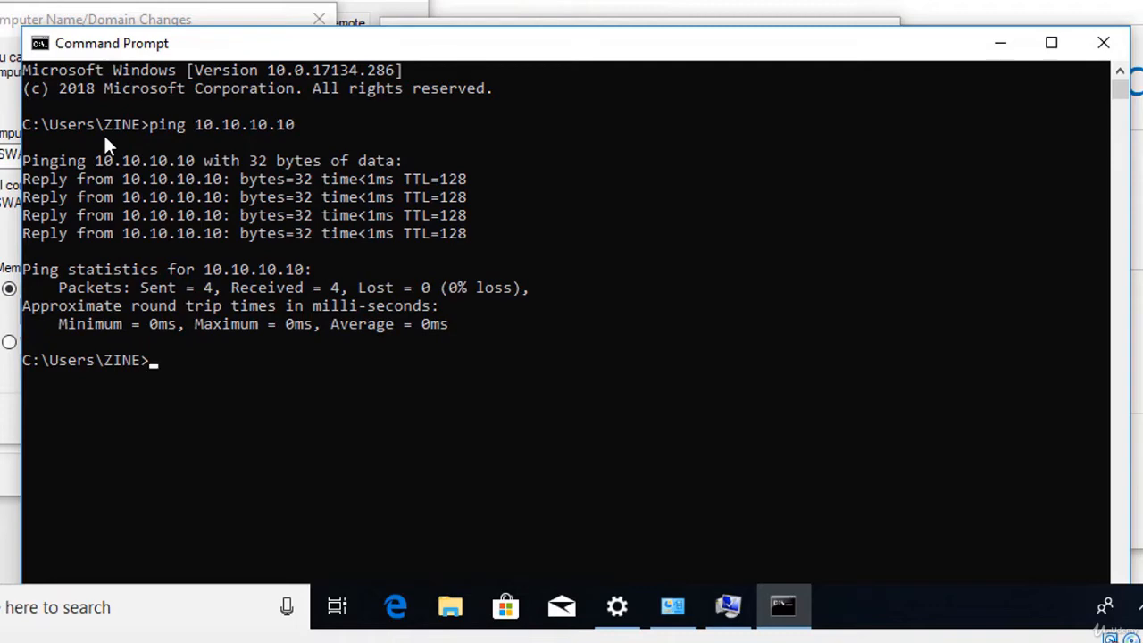
text(ping corp.zin)
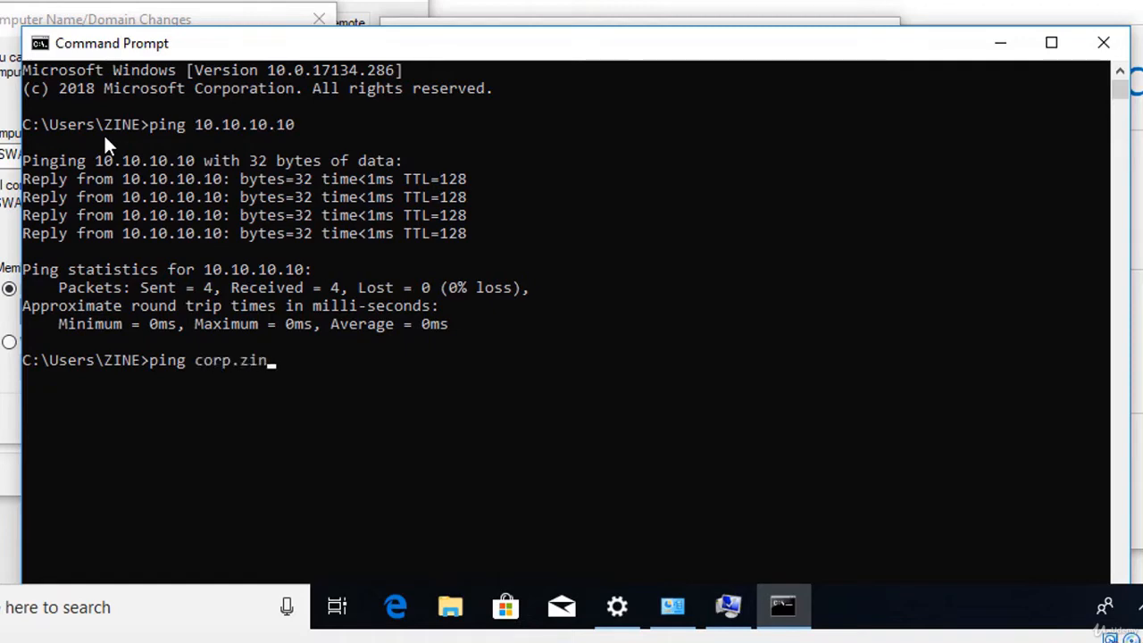
text(etek.com)
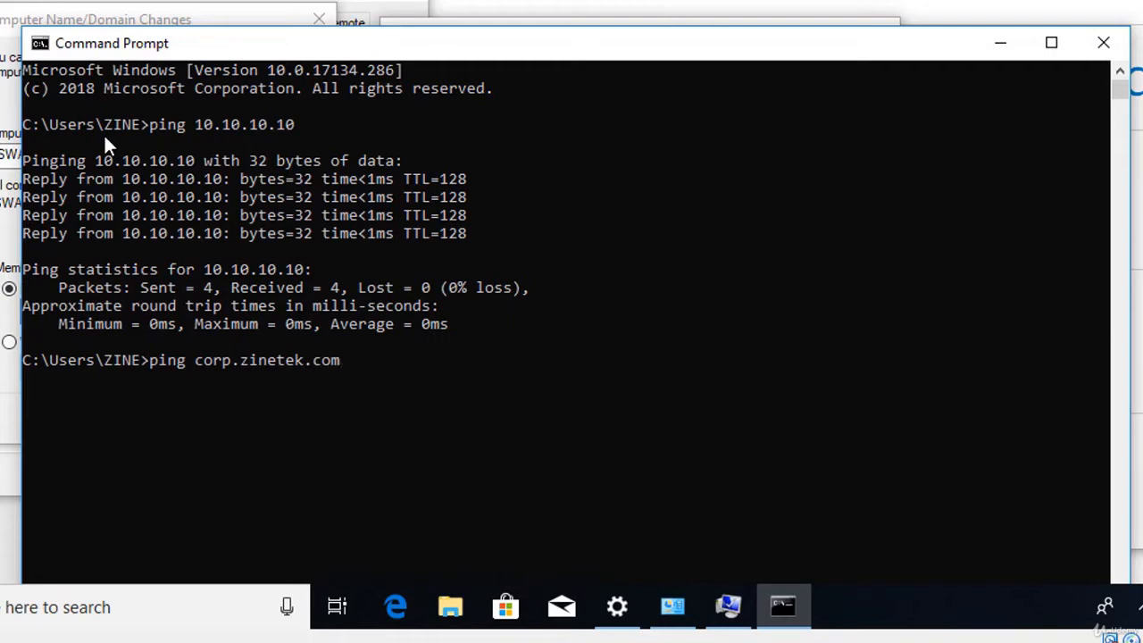
key(Return)
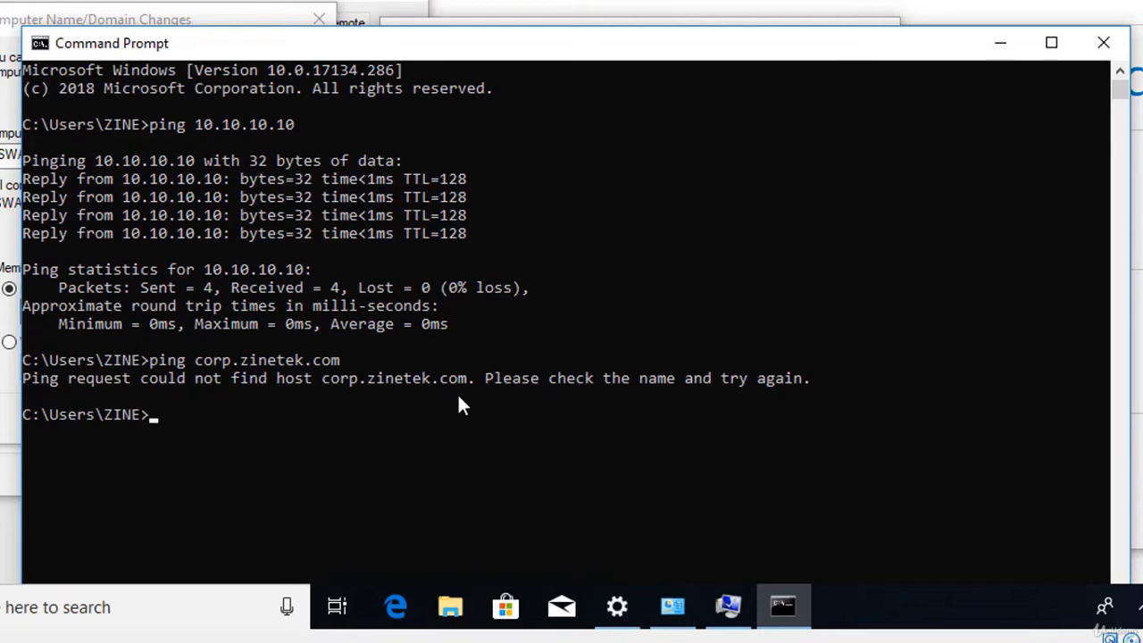
text(nslookup corp.)
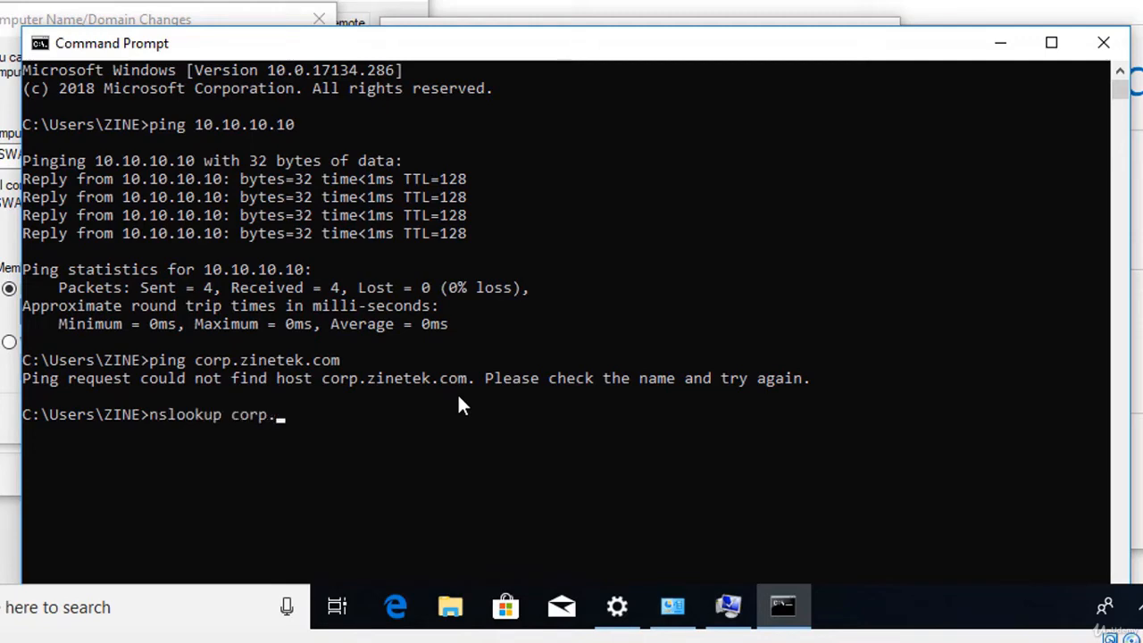
text(zinetek.com)
Run nslookup and ipconfig /all, highlighting the DNS server address 192.168.1.1.
key(Return)
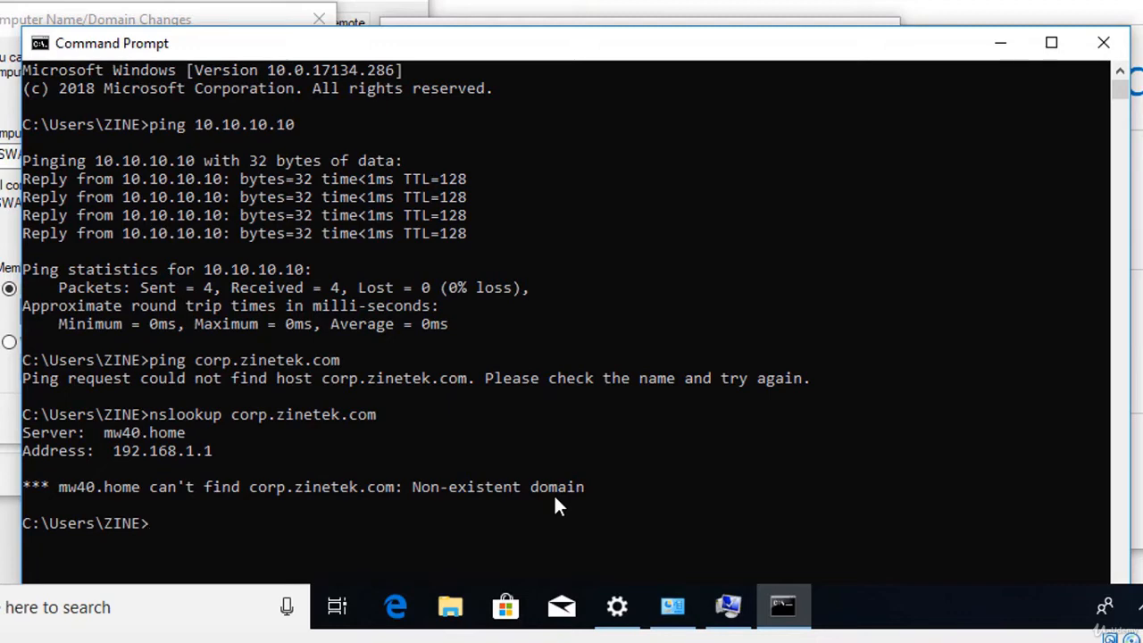
text(ipconfig /all)
key(Return)
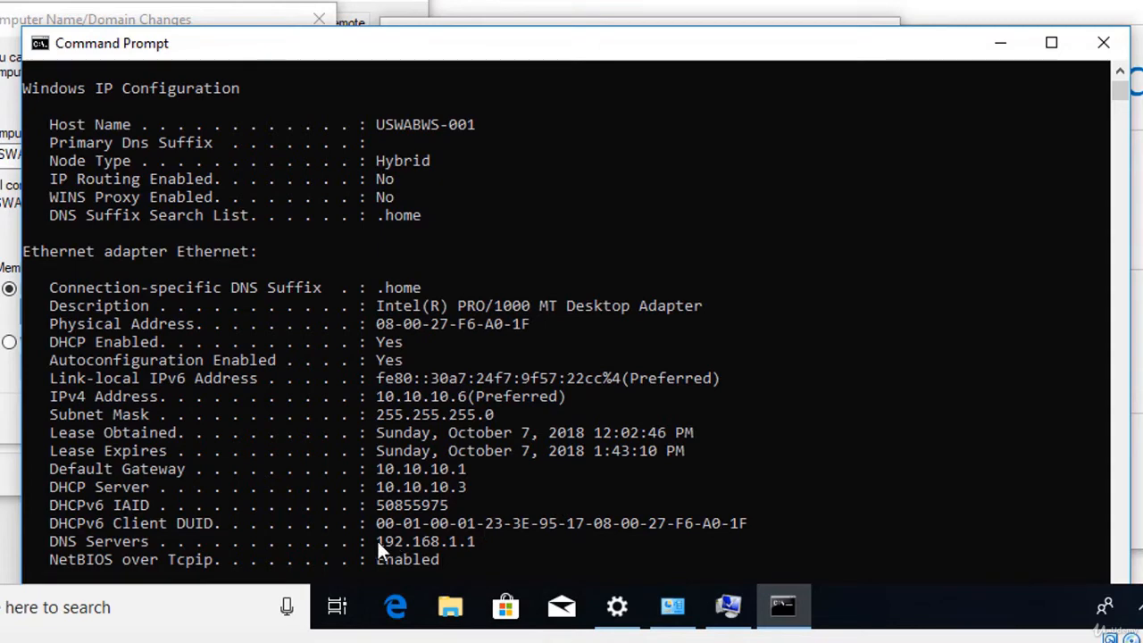
drag(375, 540, 462, 547)
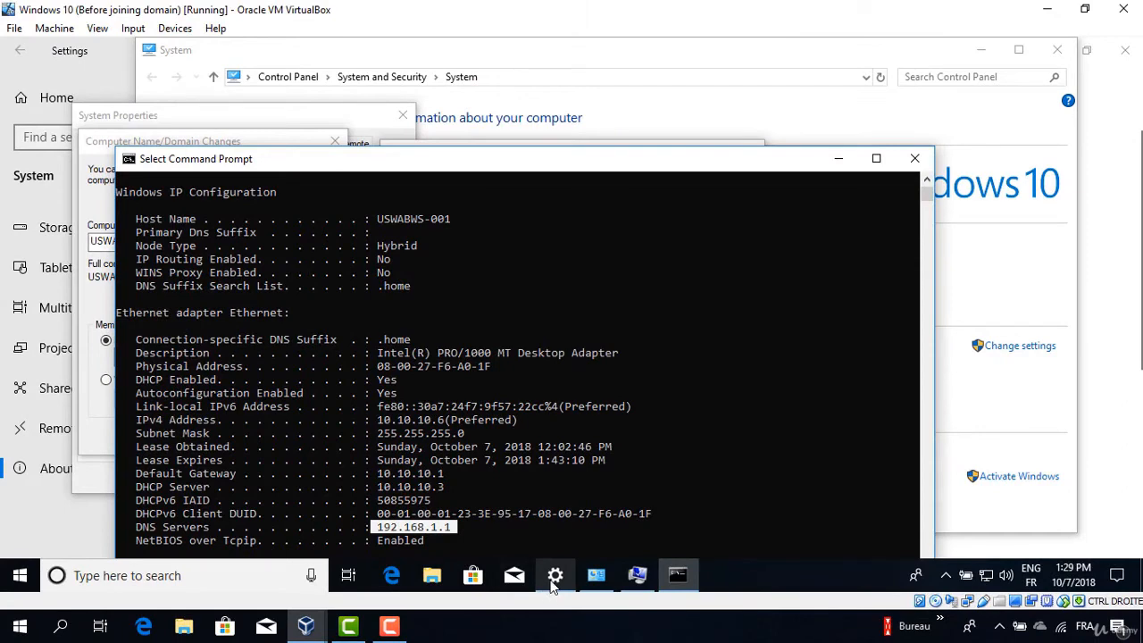
Open Network Connections from Network & Internet Ethernet settings, showing the Intel PRO/1000 MT adapter.
click(554, 575)
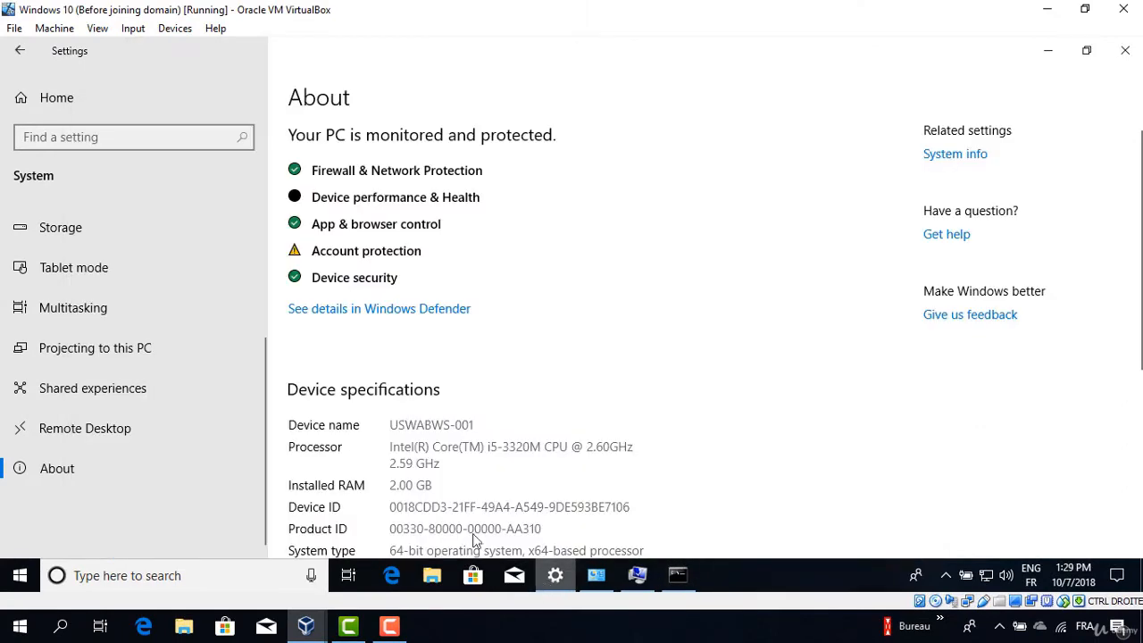
click(20, 51)
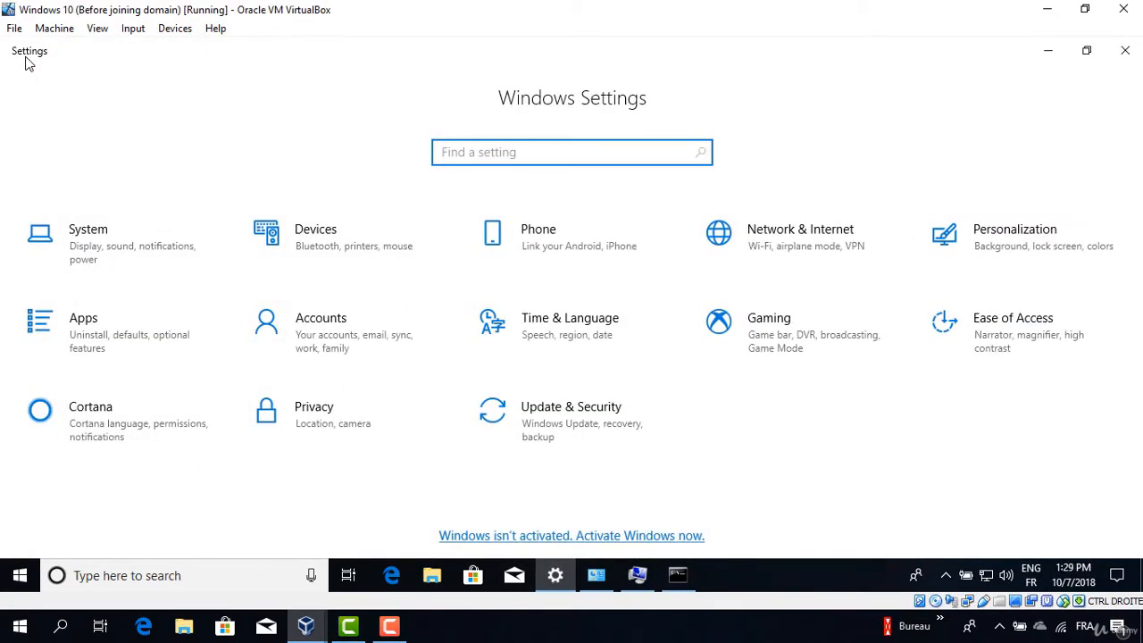
click(823, 258)
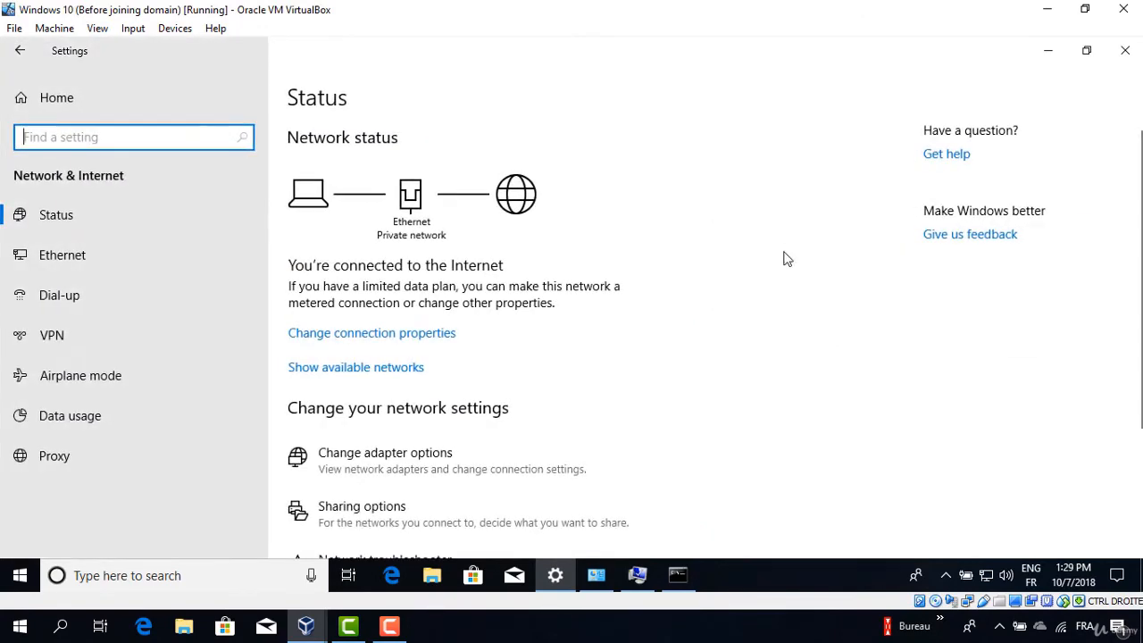
click(64, 257)
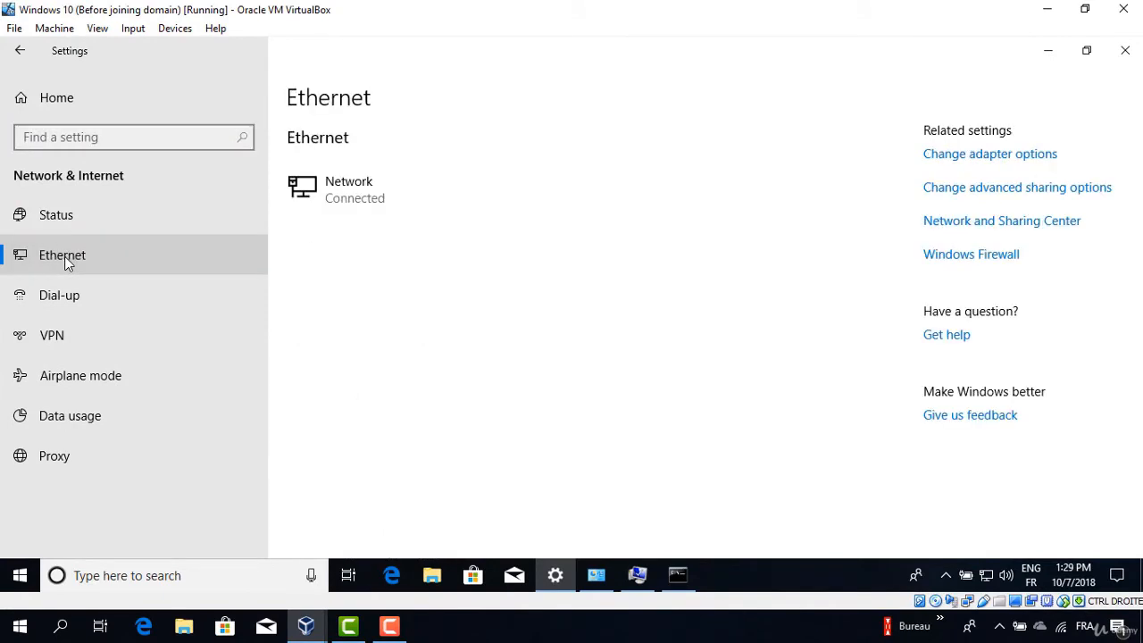
click(979, 159)
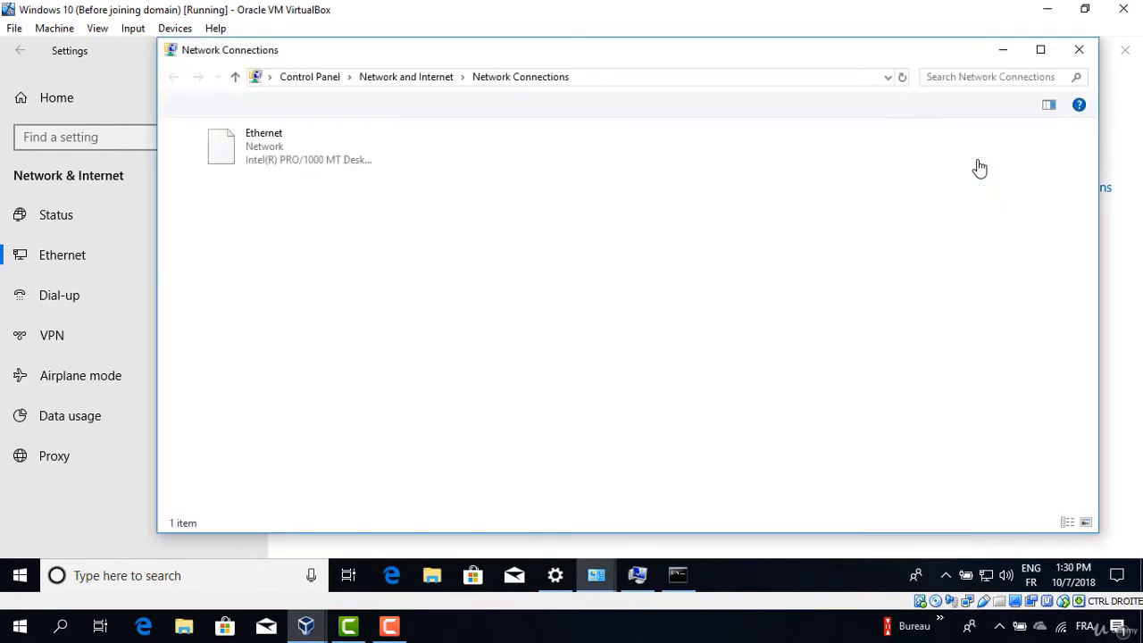
Make 10.10.10.10 the preferred DNS server in the Ethernet adapter's TCP/IPv4 properties, then close them.
right_click(277, 149)
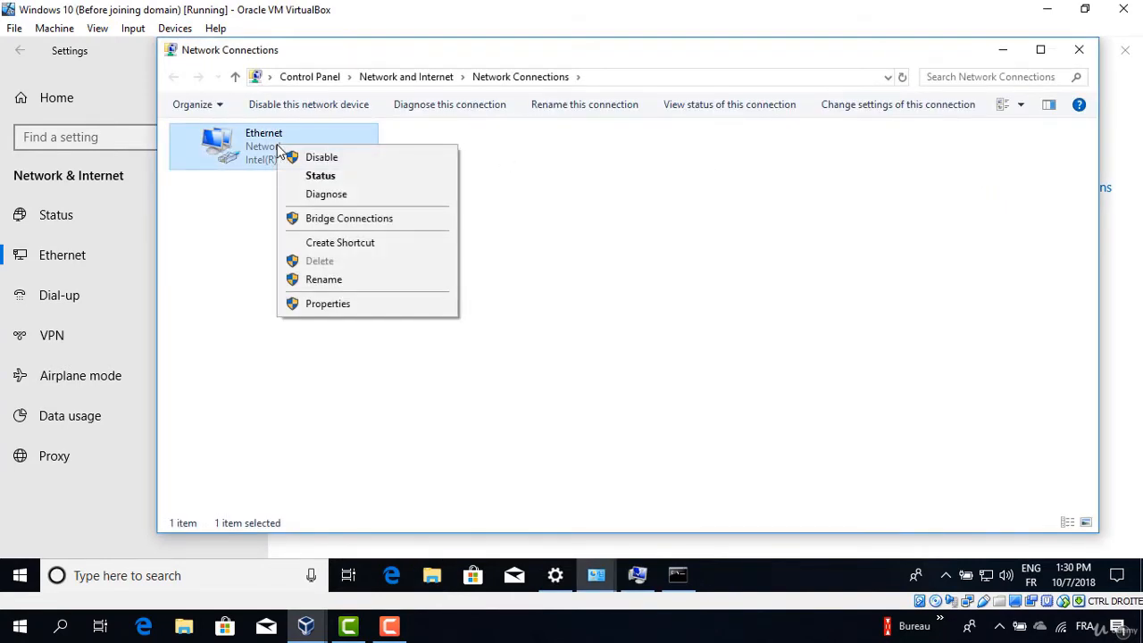
click(327, 304)
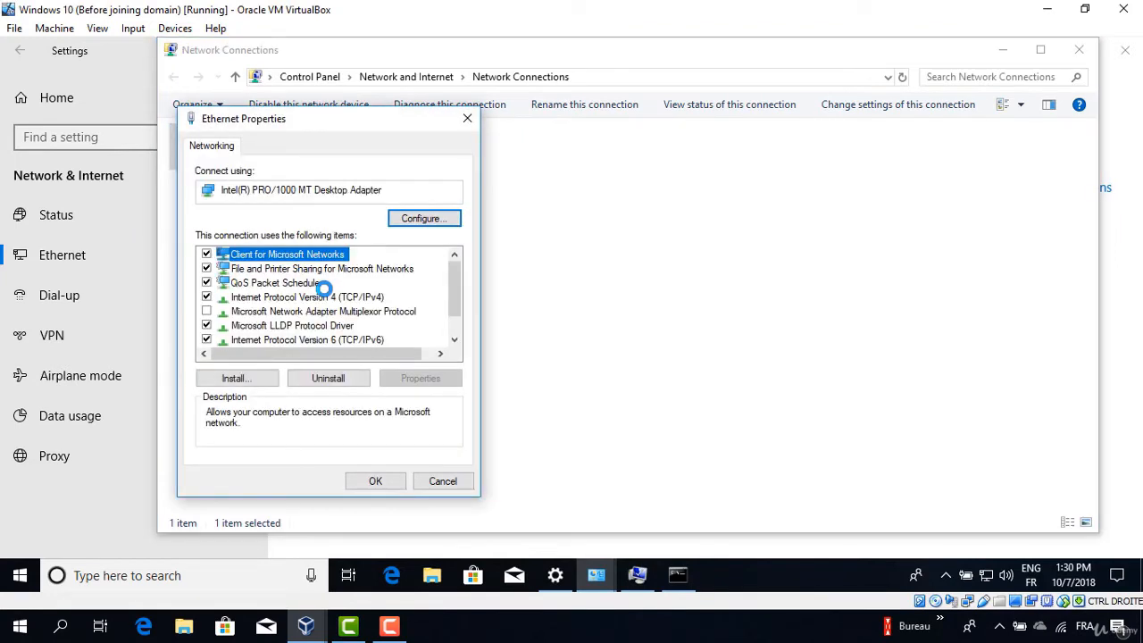
click(327, 299)
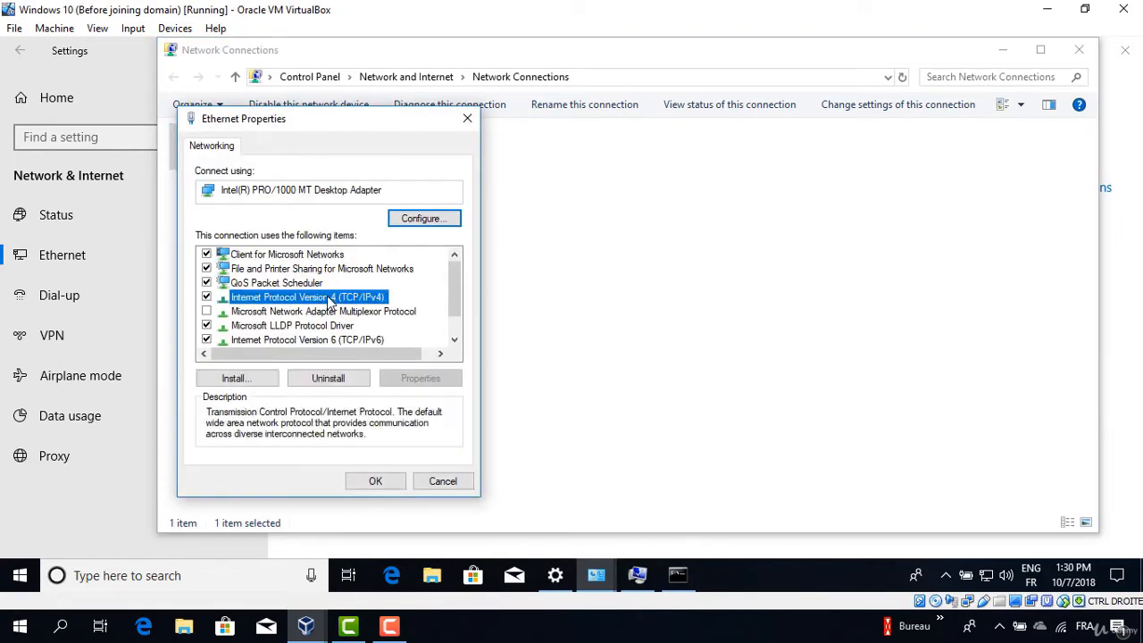
click(421, 378)
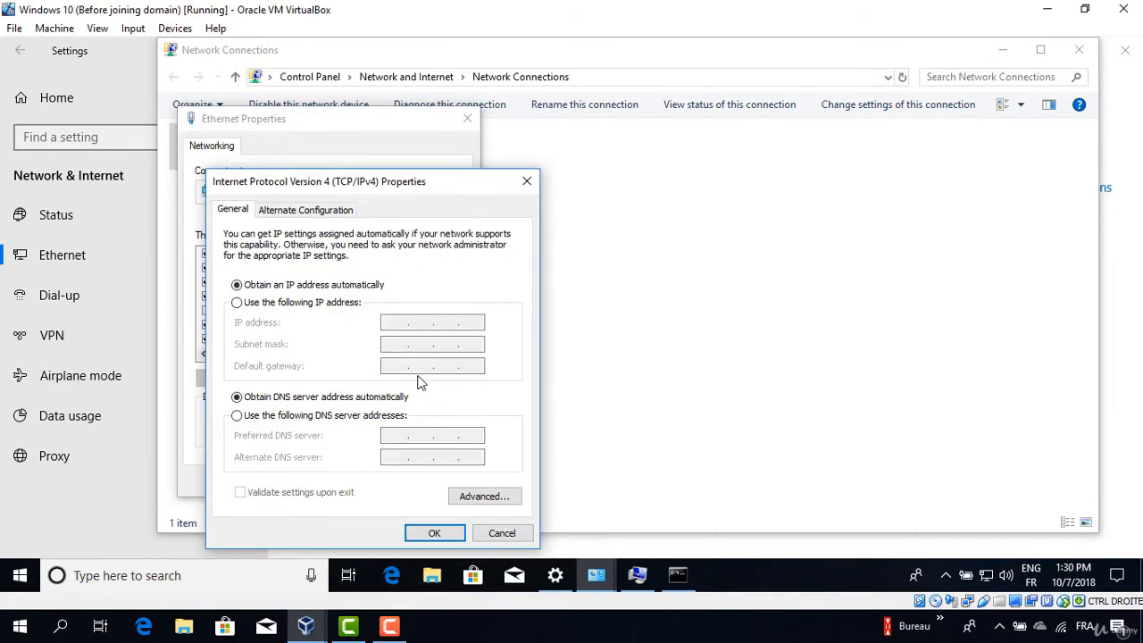
click(252, 420)
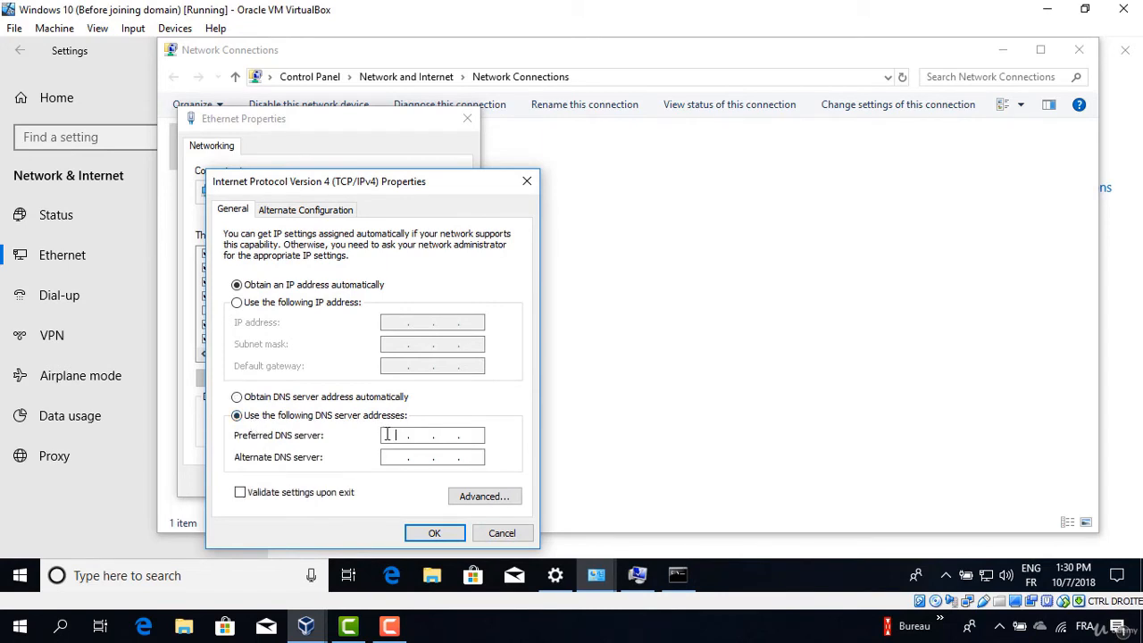
text(10.10.10.10)
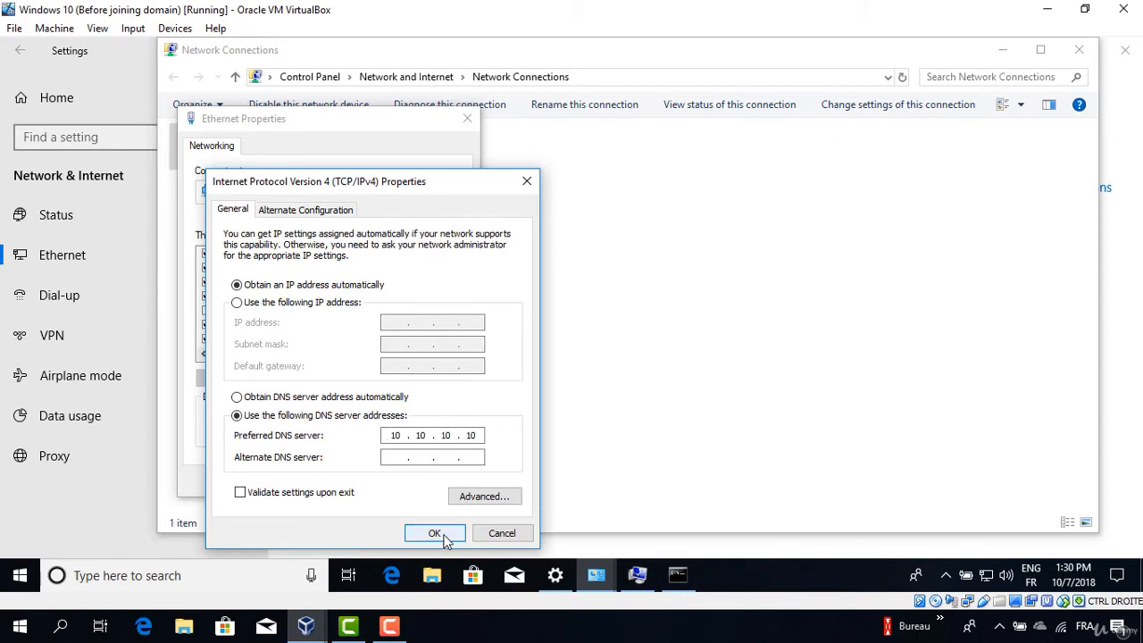
click(434, 533)
click(382, 481)
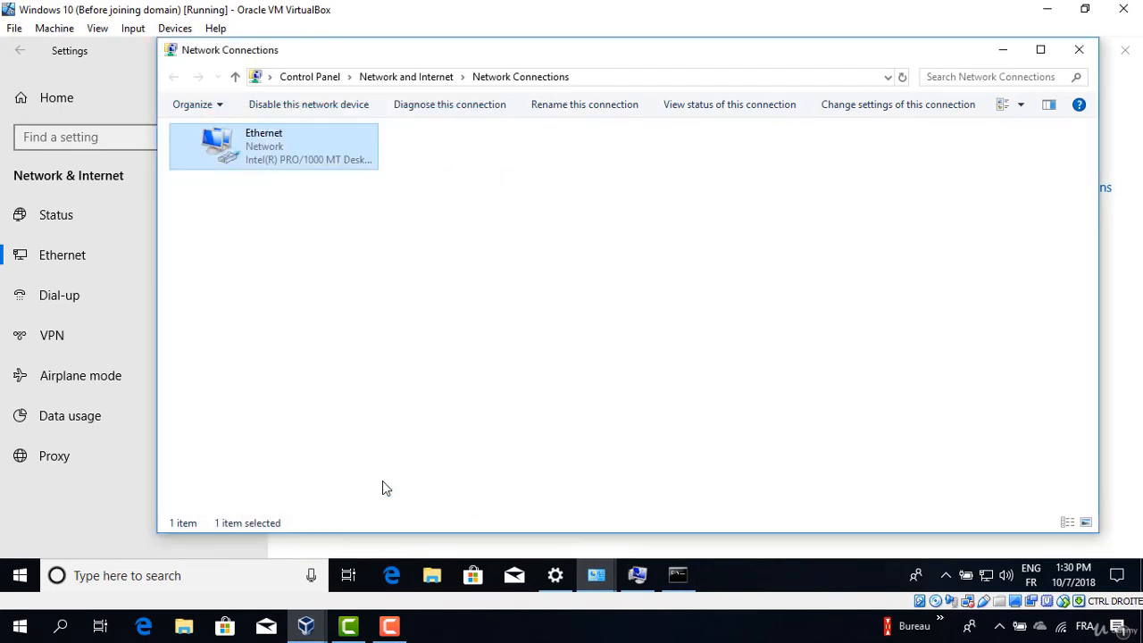
Rerun ping corp.zinetek.com to confirm replies from 10.10.10.10, then minimize Command Prompt and Network Connections.
click(678, 575)
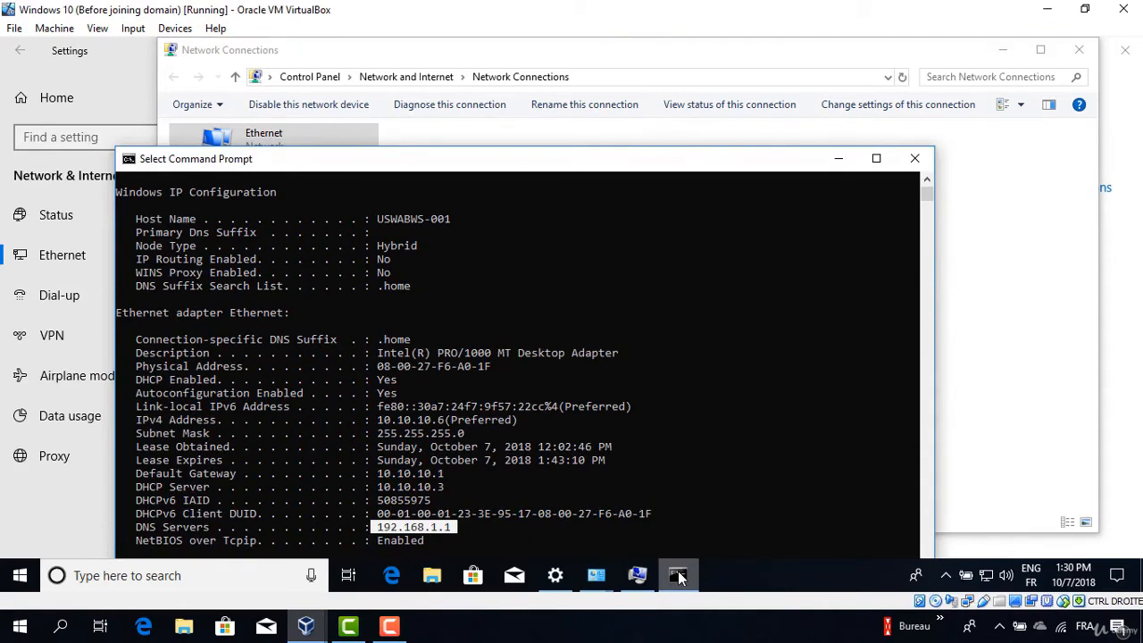
drag(601, 168, 609, 102)
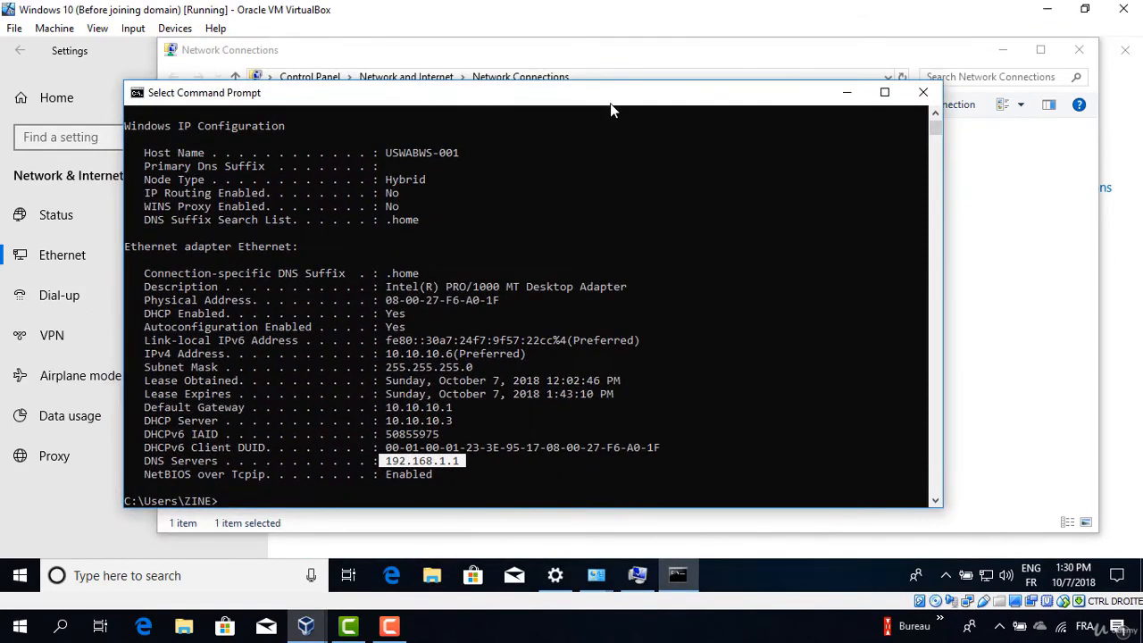
key(Up)
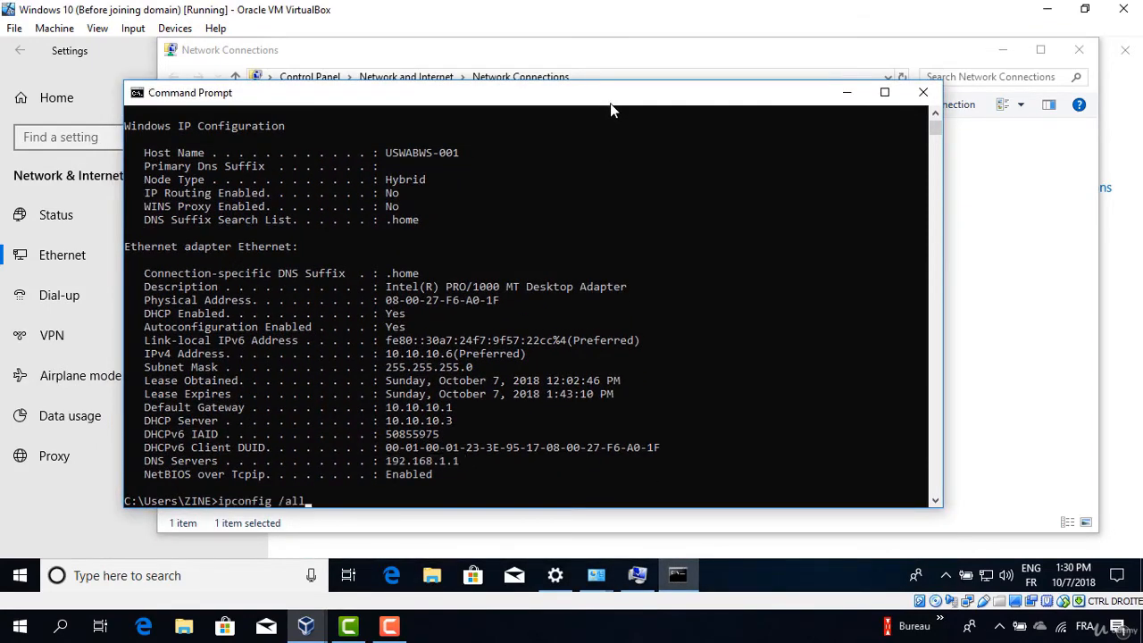
key(Up)
key(Up)
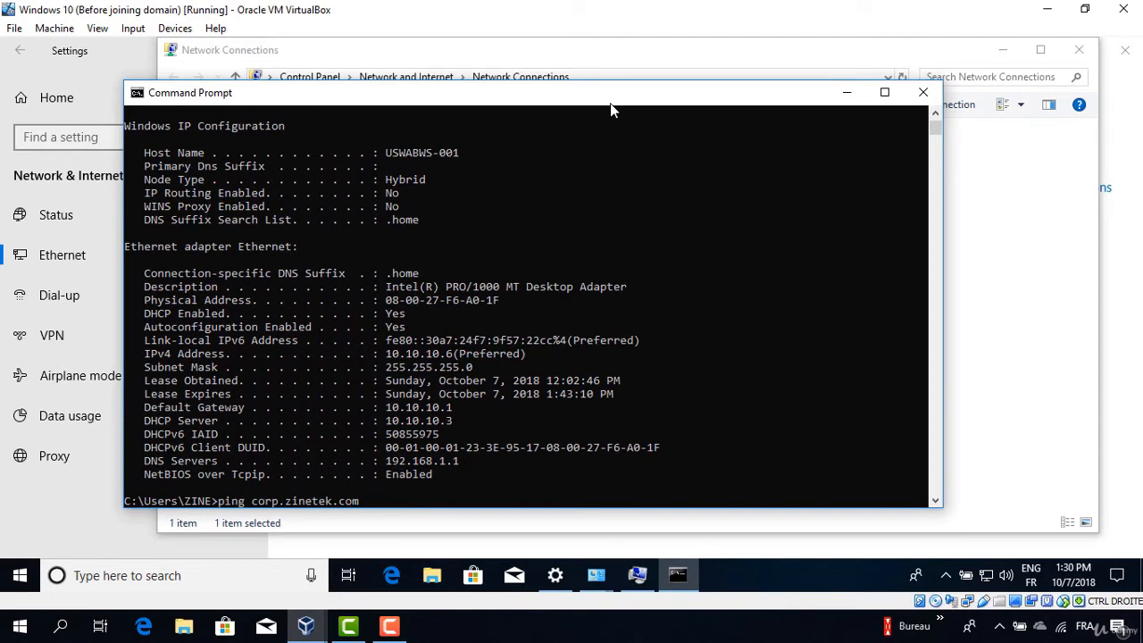
key(Return)
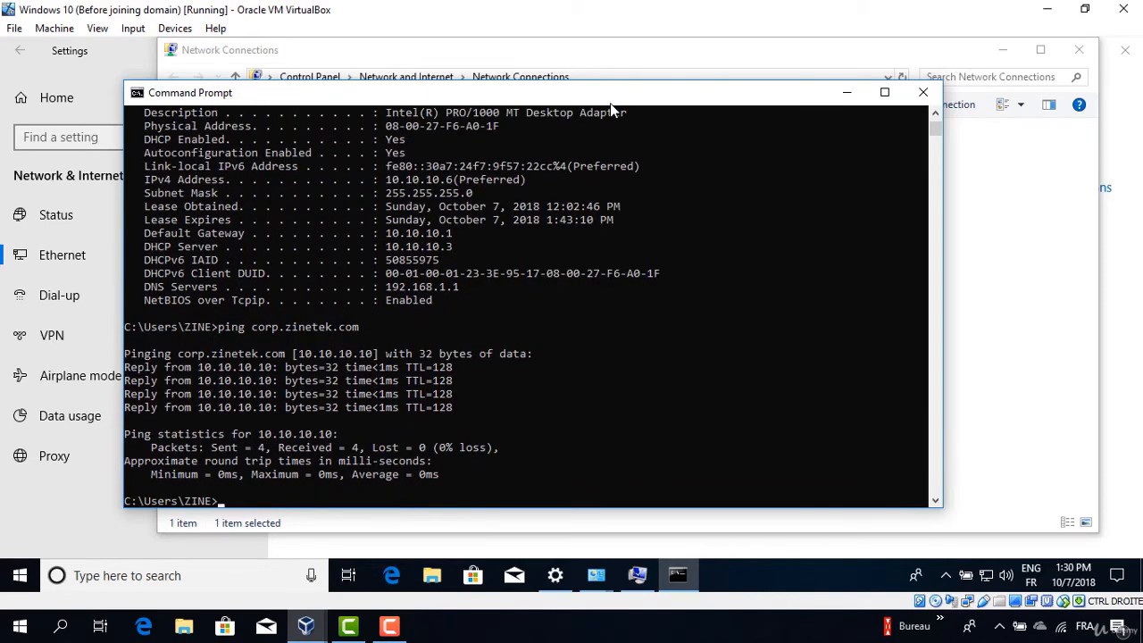
click(846, 92)
click(1002, 52)
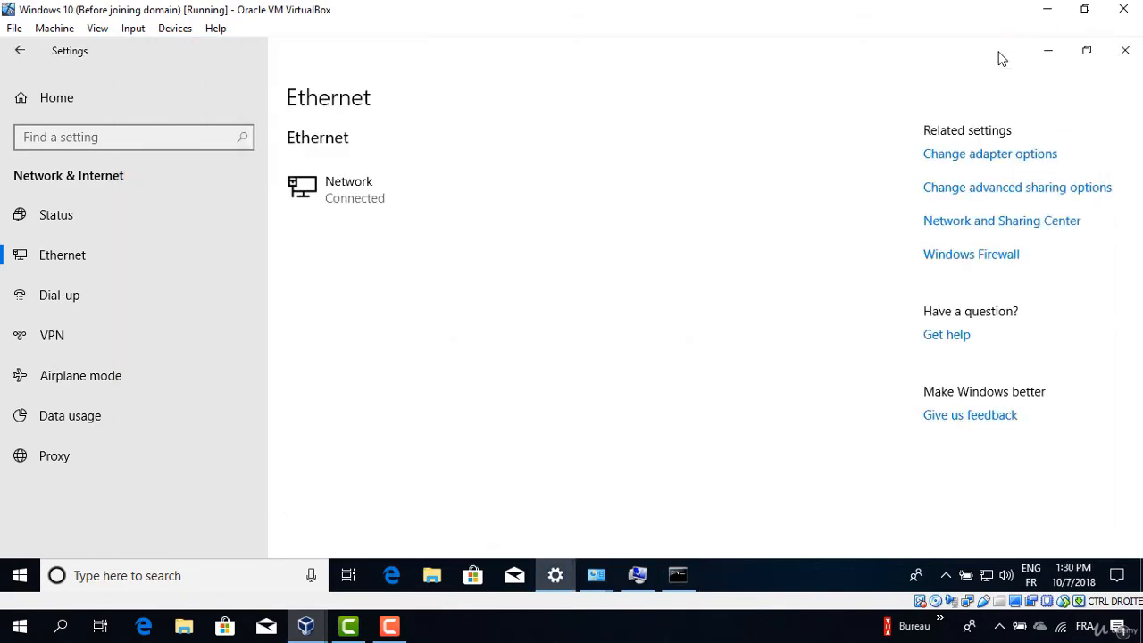
Dismiss the domain controller error and retry joining corp.zinetek.com with the administrator user name and password.
click(1046, 54)
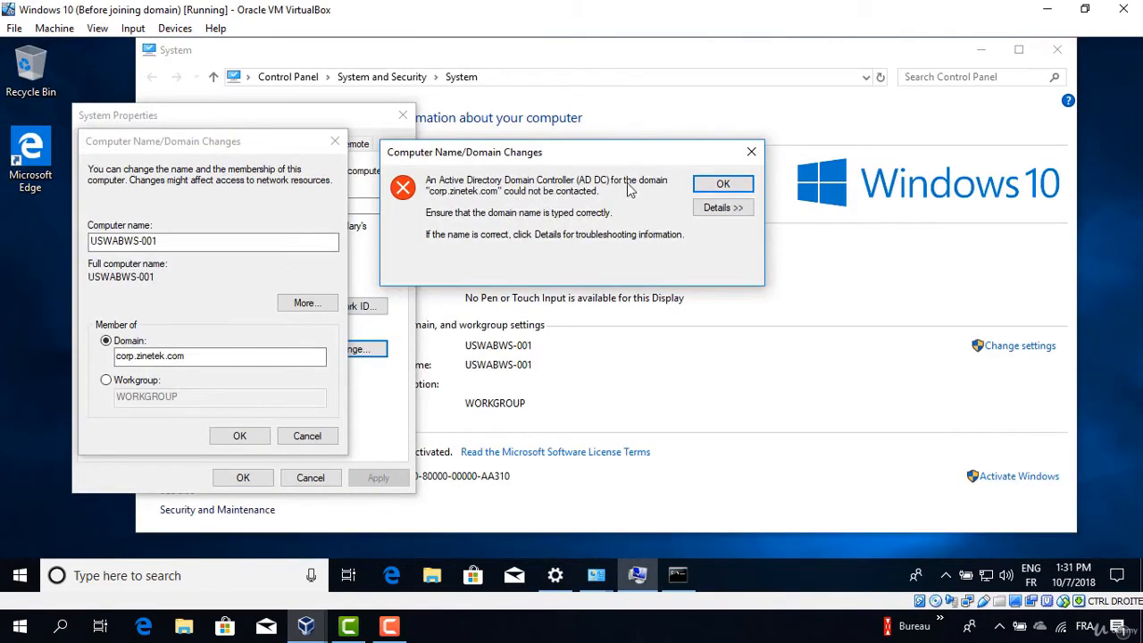
click(725, 185)
click(249, 437)
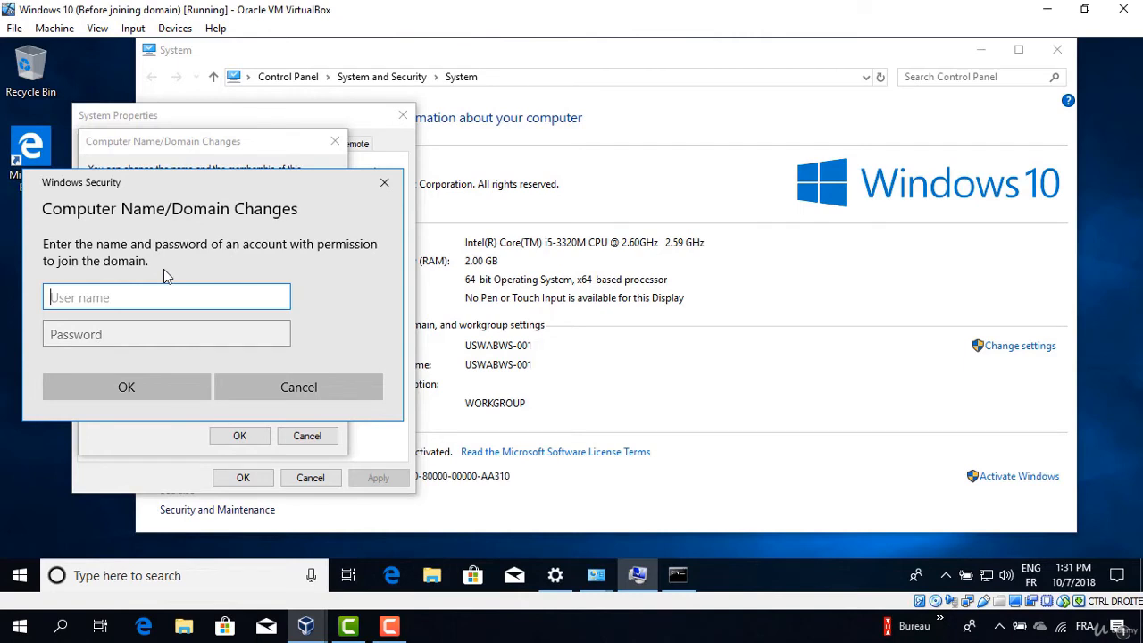
text(administrator)
key(Tab)
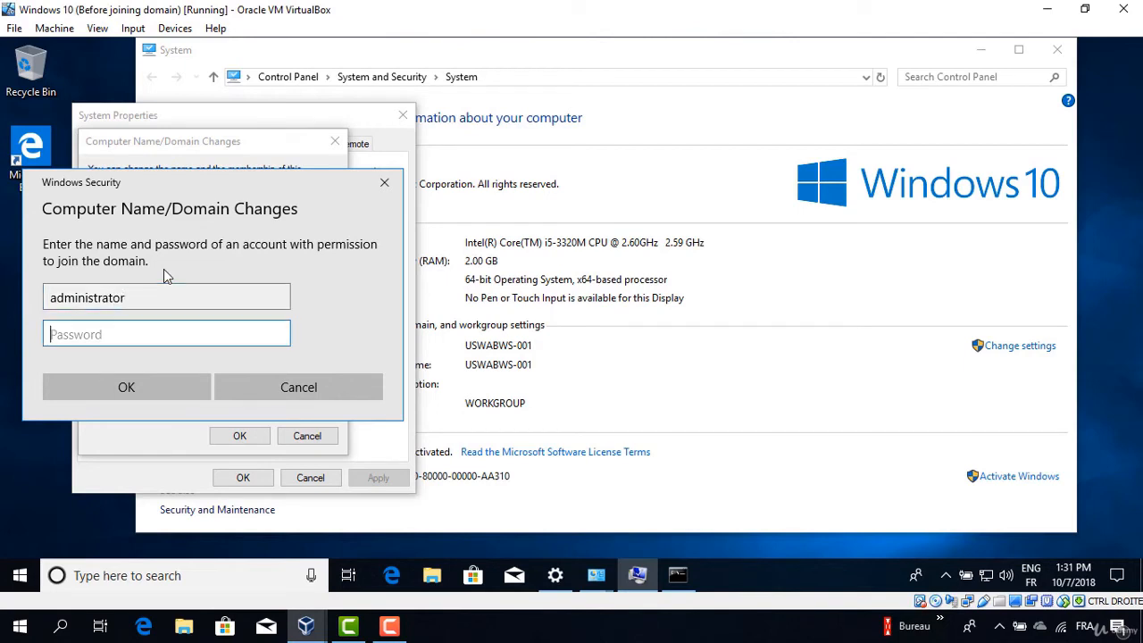
text(Pa$$w0rd)
key(Return)
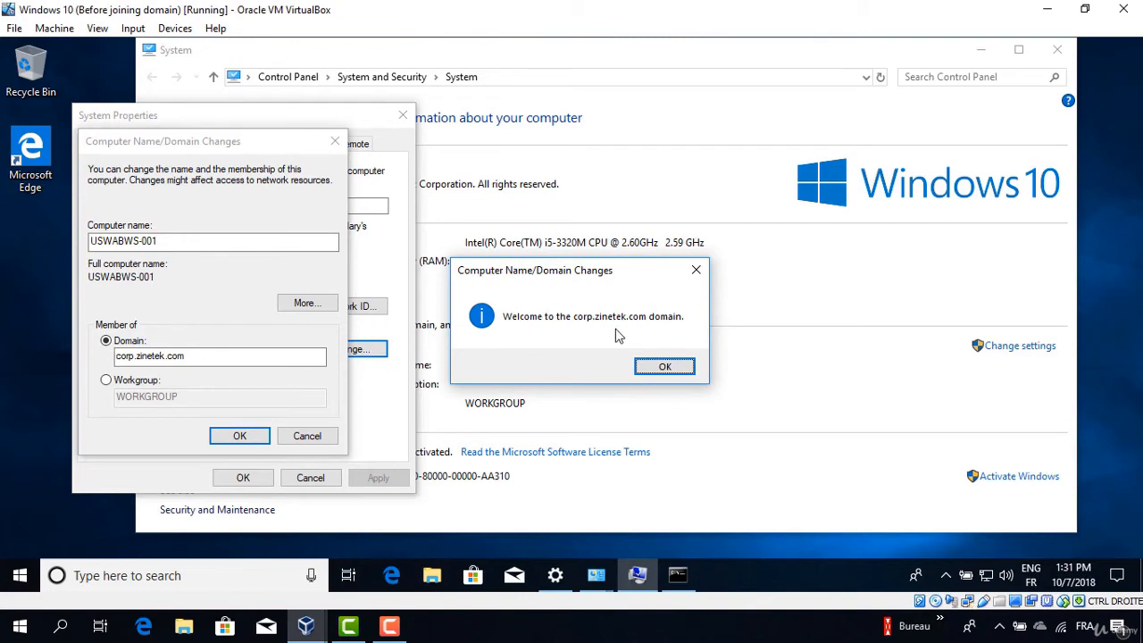
Acknowledge the welcome and restart notices, close System Properties, and restart the computer now.
click(665, 367)
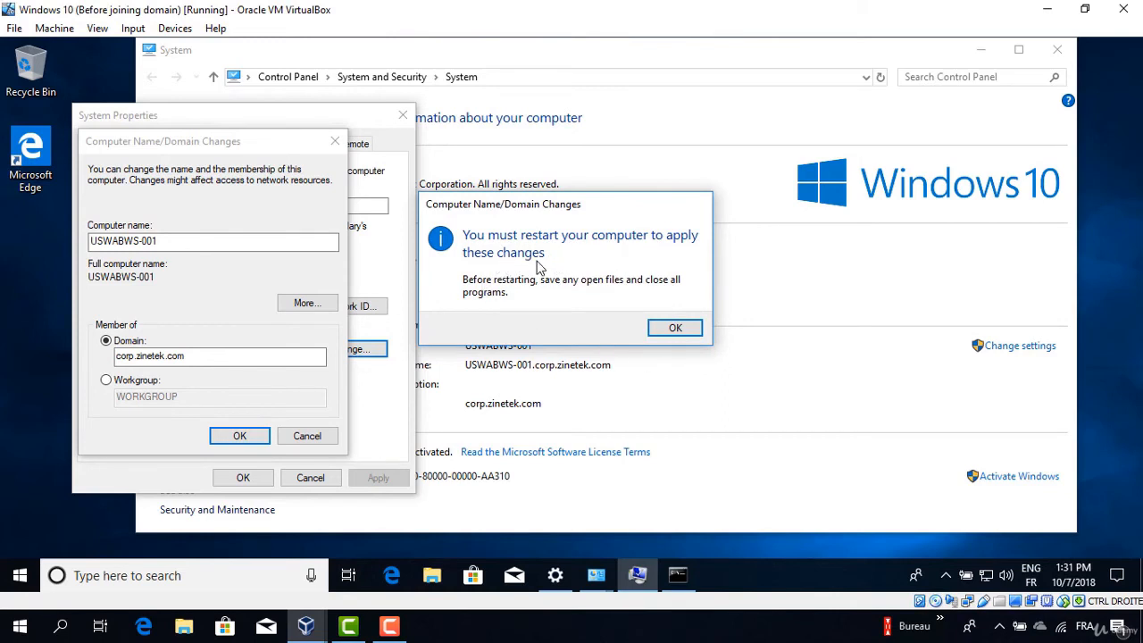
click(675, 328)
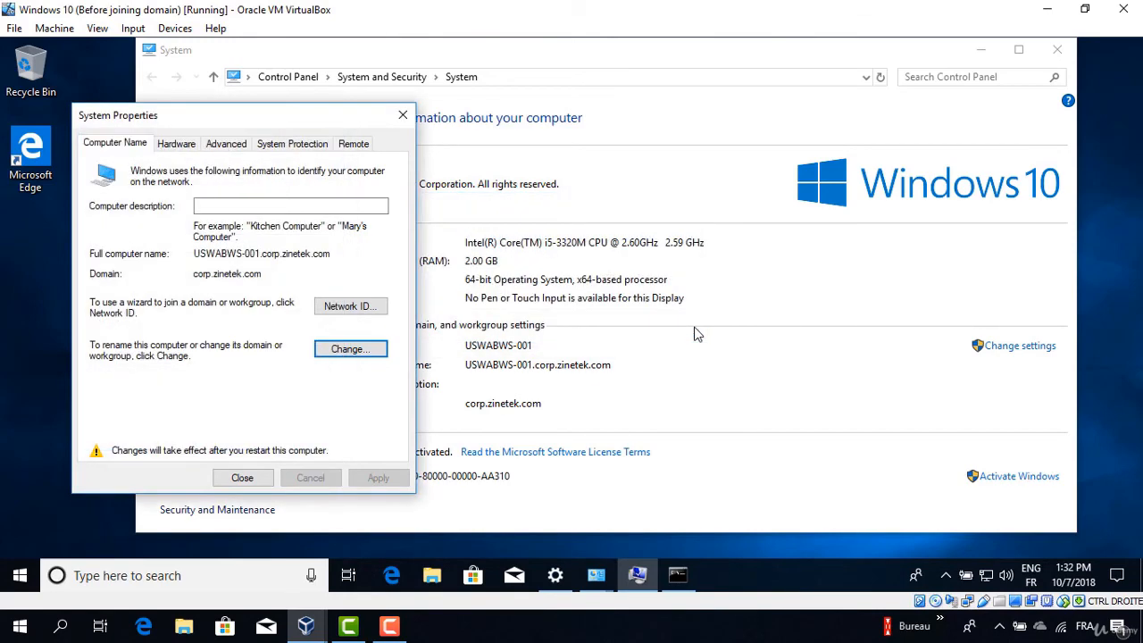
click(262, 478)
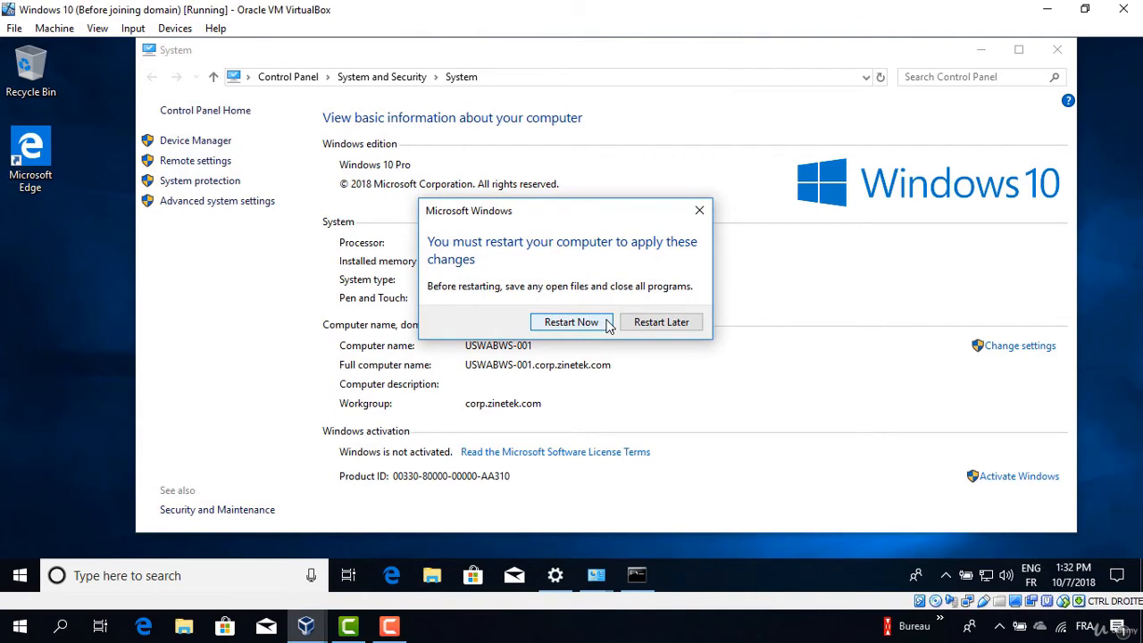
click(571, 322)
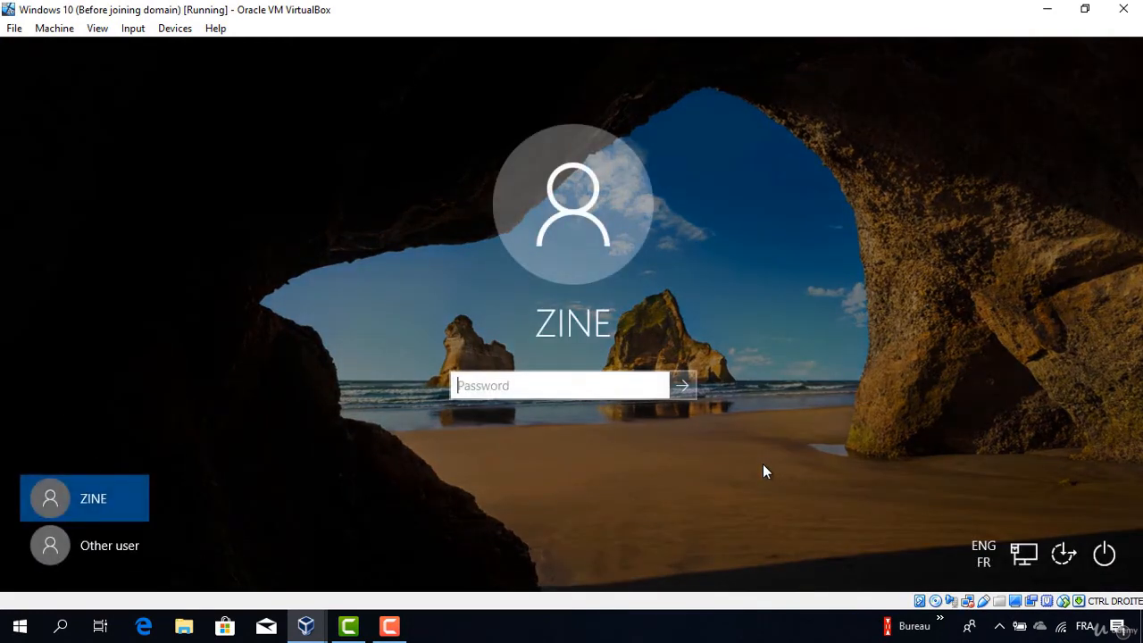
Sign in as Other user with zinetek\administrator and the account password.
click(116, 552)
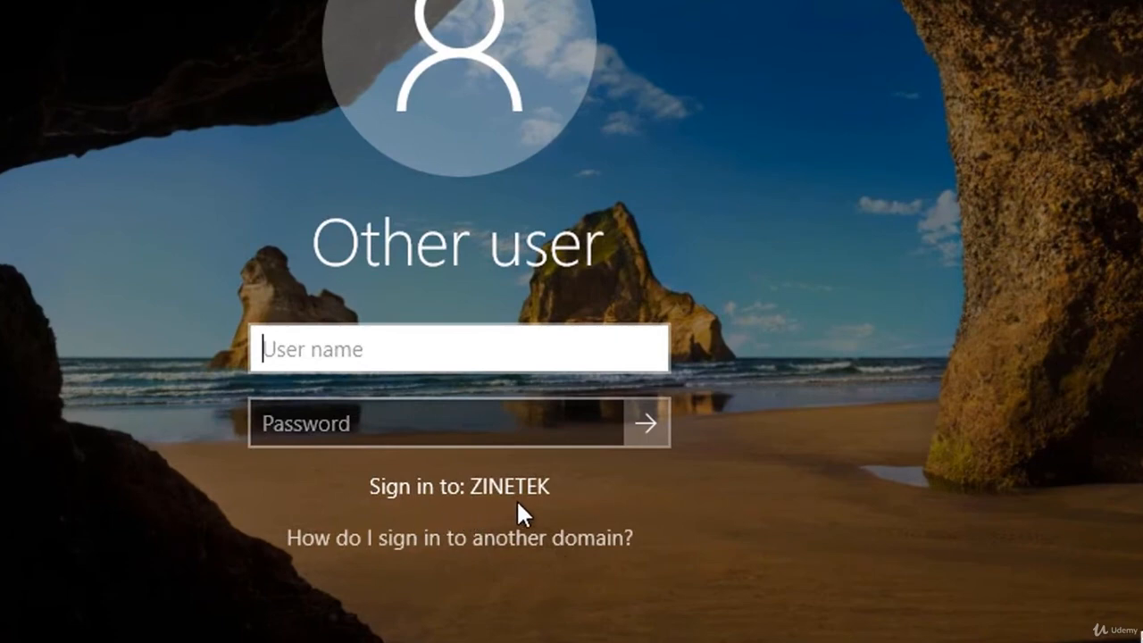
text(a)
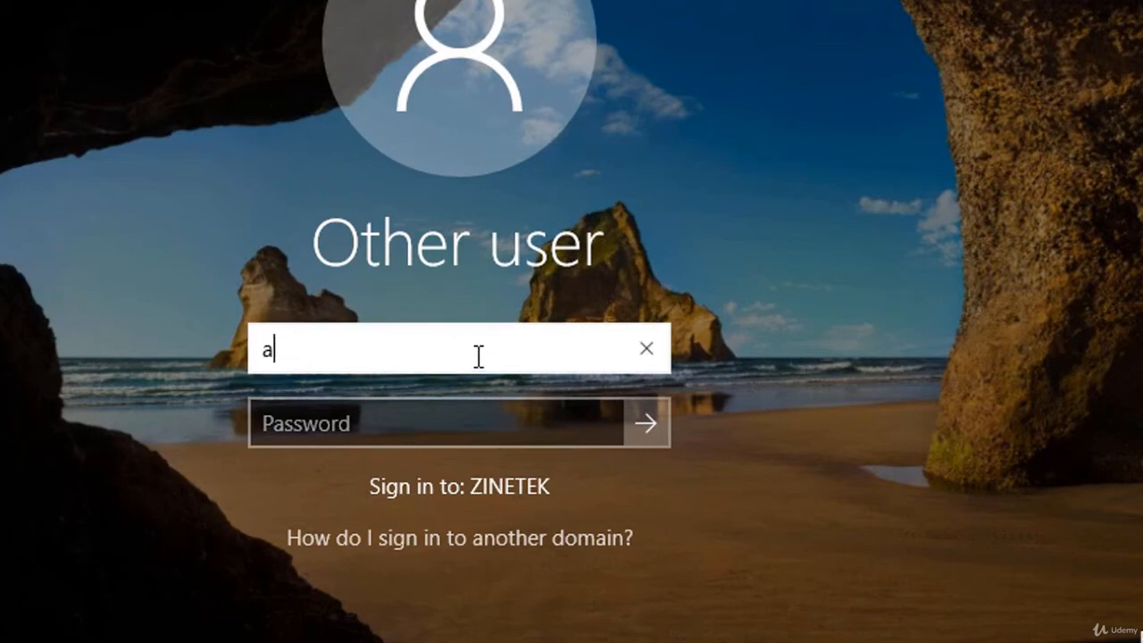
text(dminis)
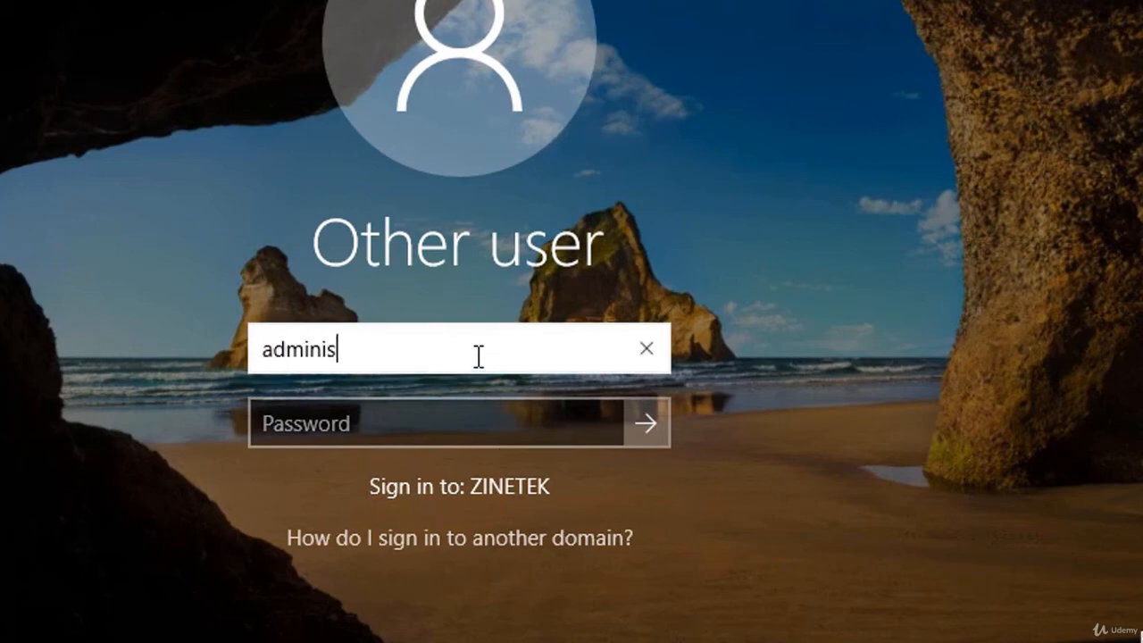
text(trator)
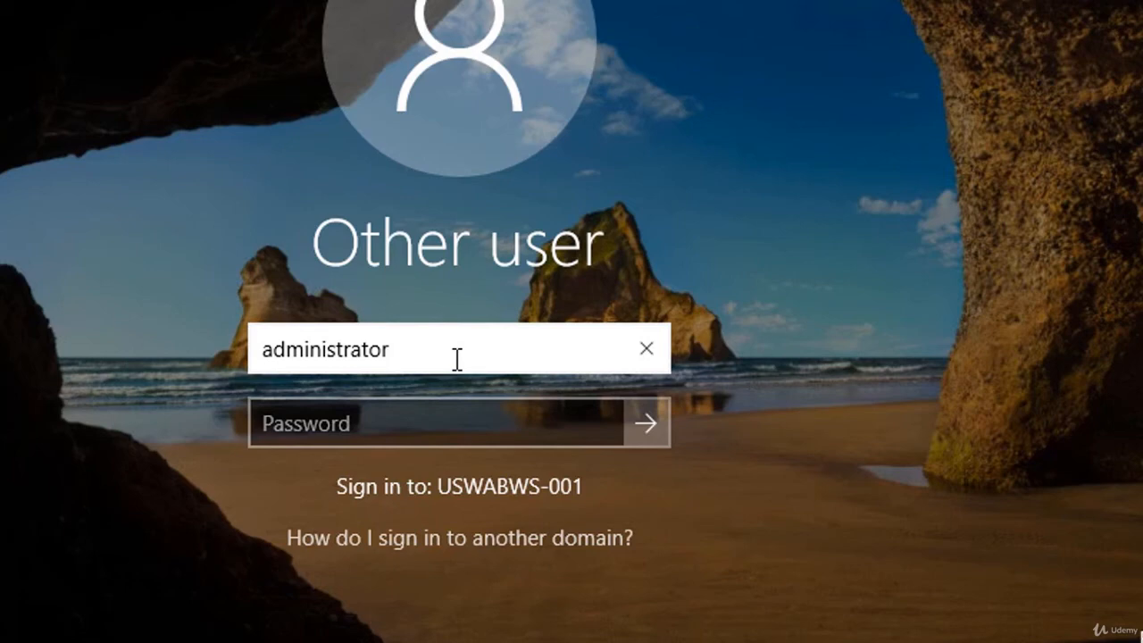
key(Left)
key(Left)
key(Left)
key(Left)
key(Left)
key(Left)
key(Left)
key(Left)
key(Left)
key(Left)
key(Left)
key(Left)
key(Left)
text(zine)
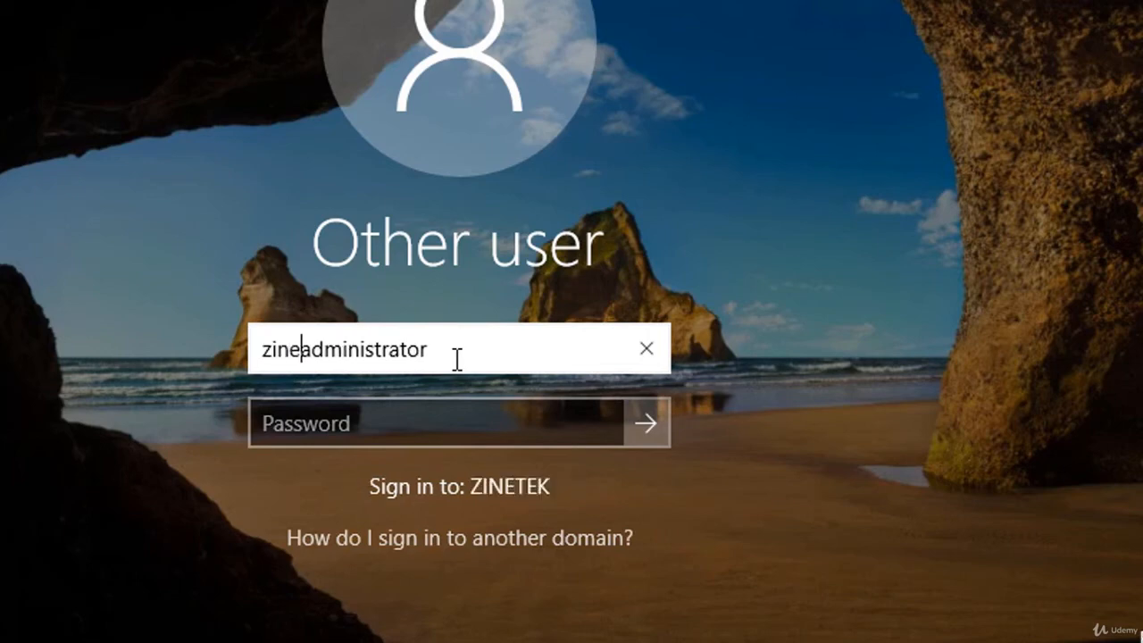
text(tek)
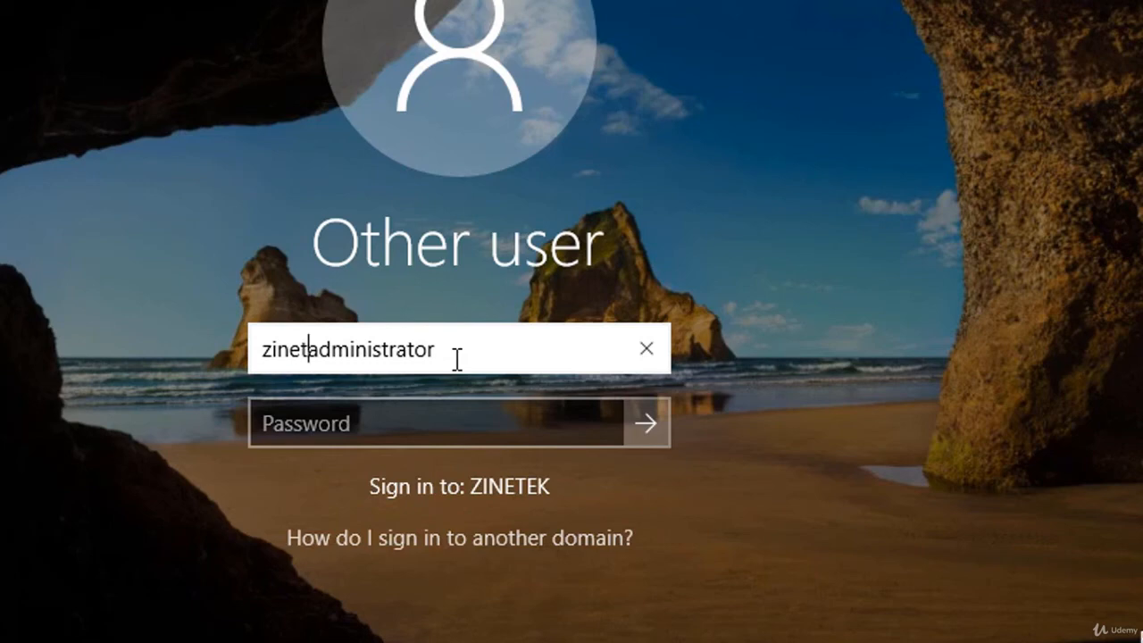
text(\)
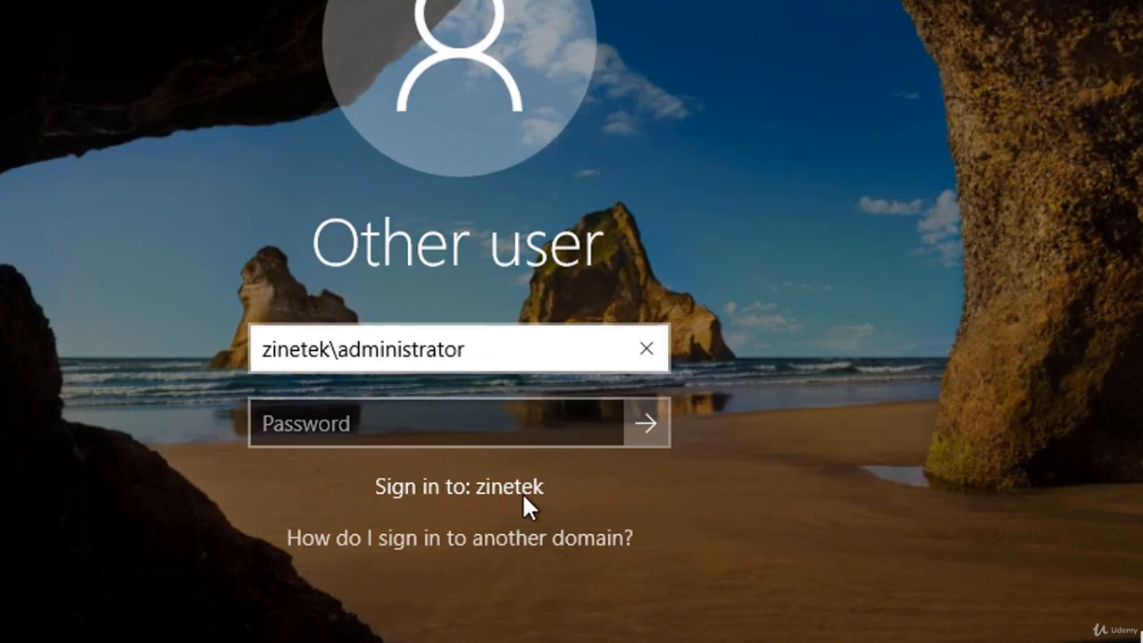
click(425, 421)
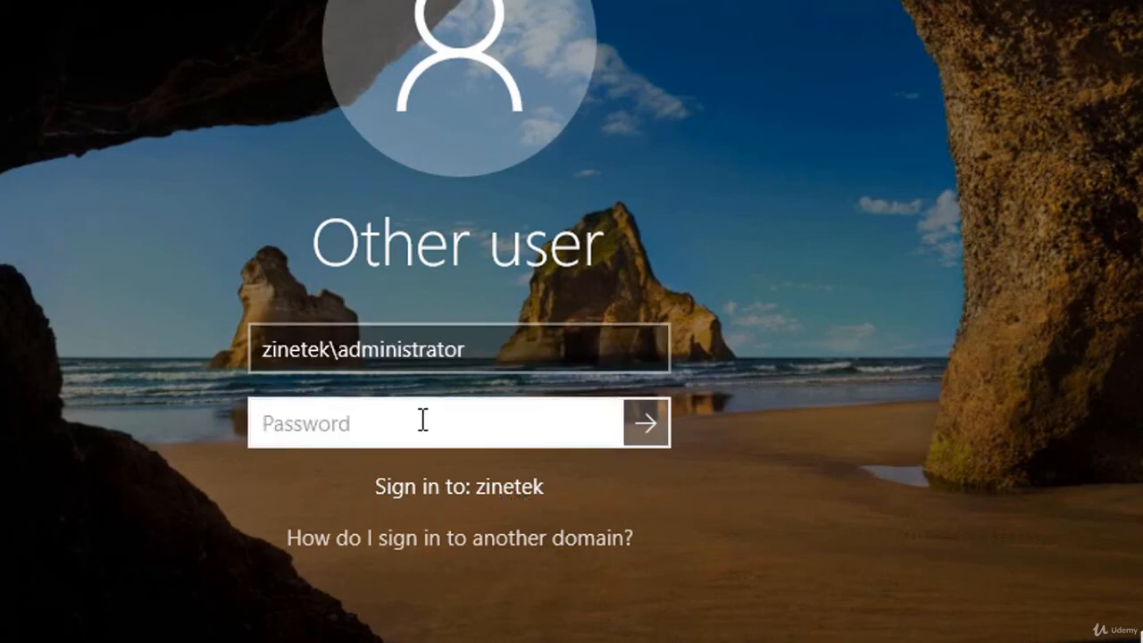
text(•)
key(BackSpace)
text(••••••••)
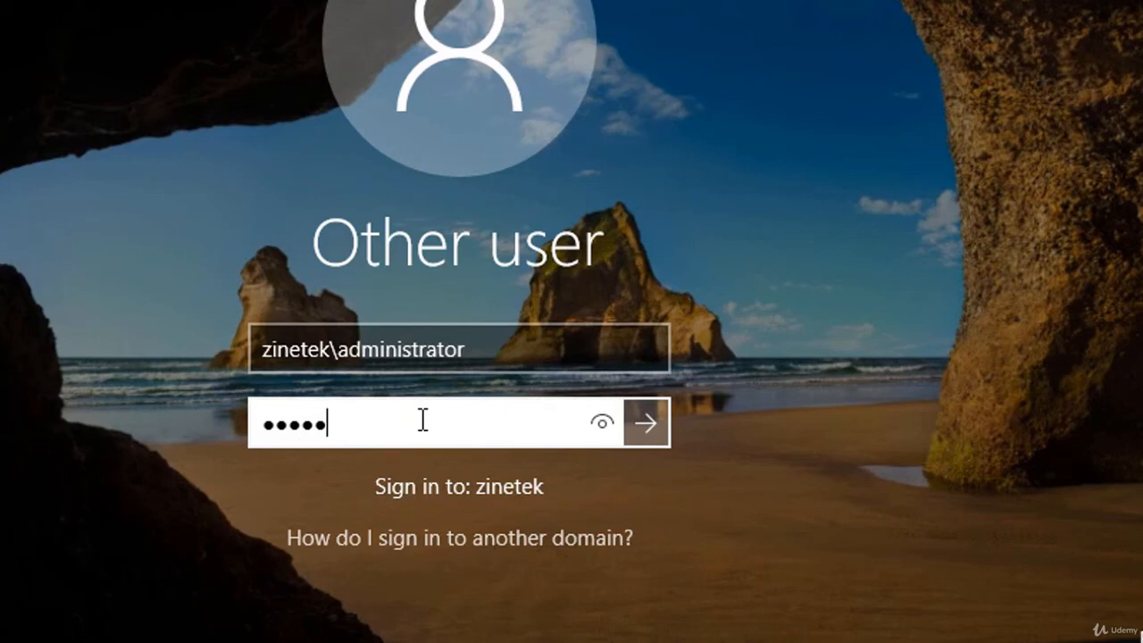
key(Return)
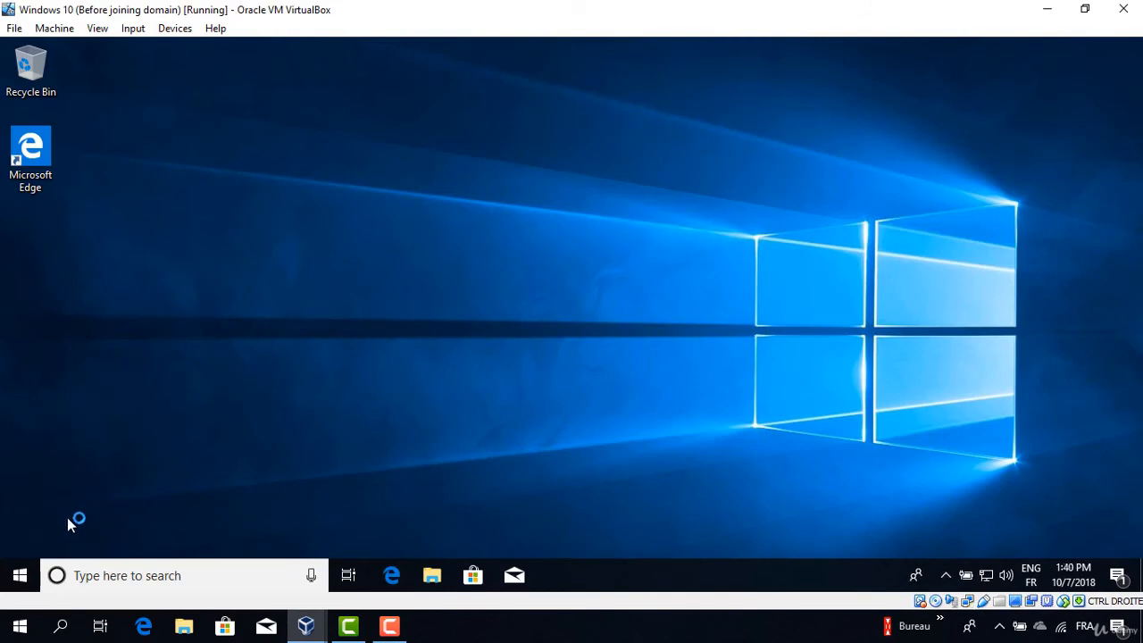
Check System info shows full name USWABWS-001.corp.zinetek.com, then switch to the Windows Server 2016 VM.
click(18, 578)
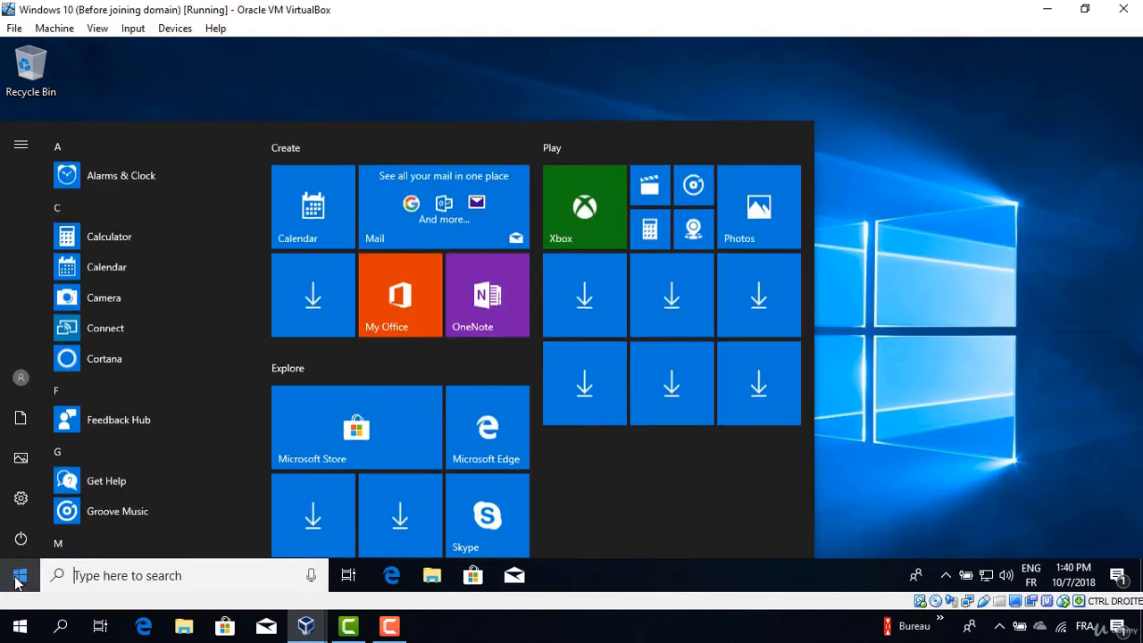
click(19, 499)
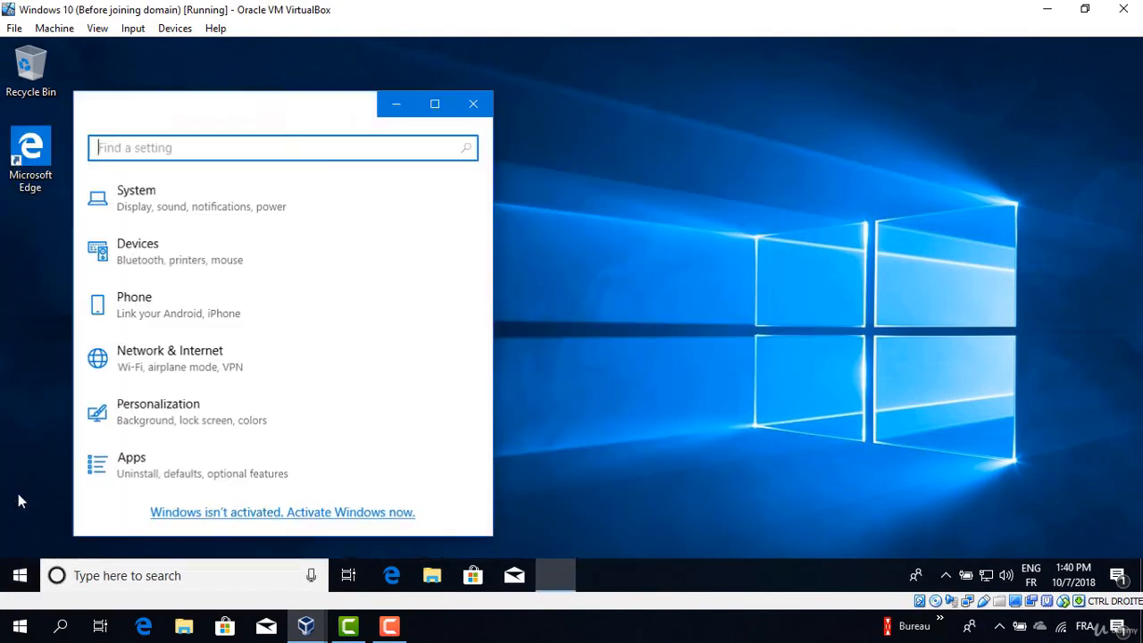
click(434, 104)
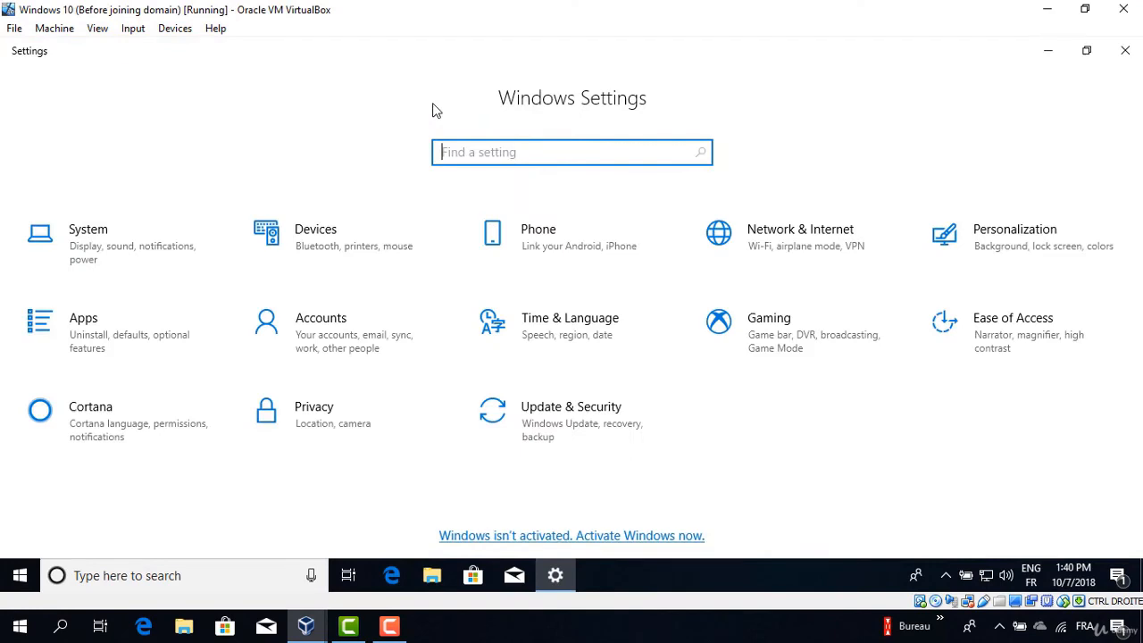
click(107, 239)
scroll(64, 500, down, 3)
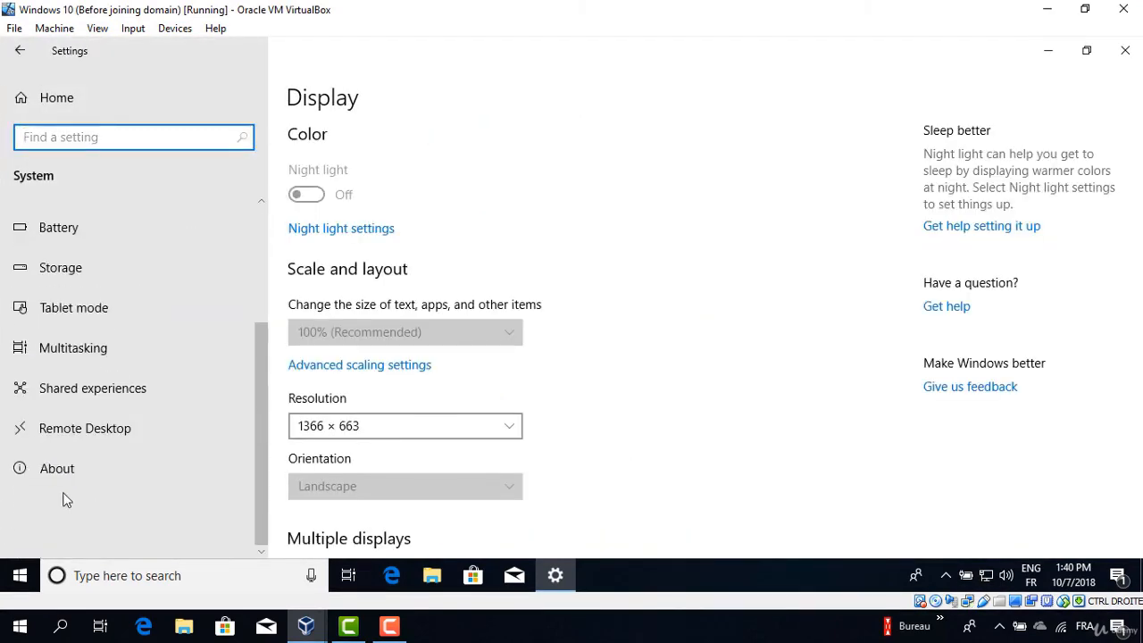
click(51, 471)
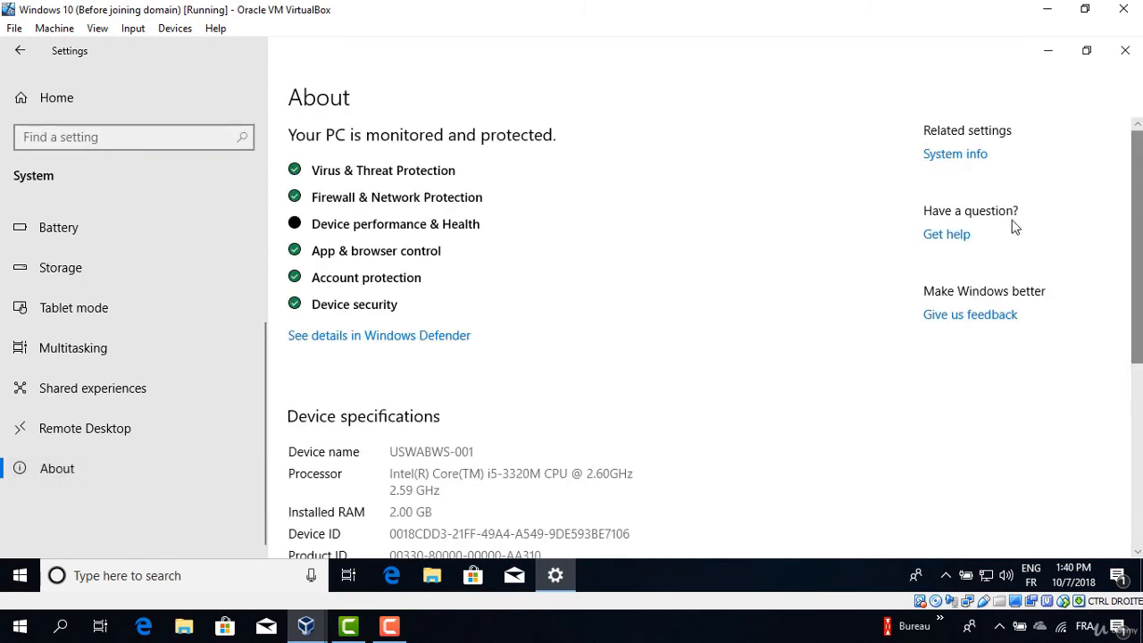
click(956, 155)
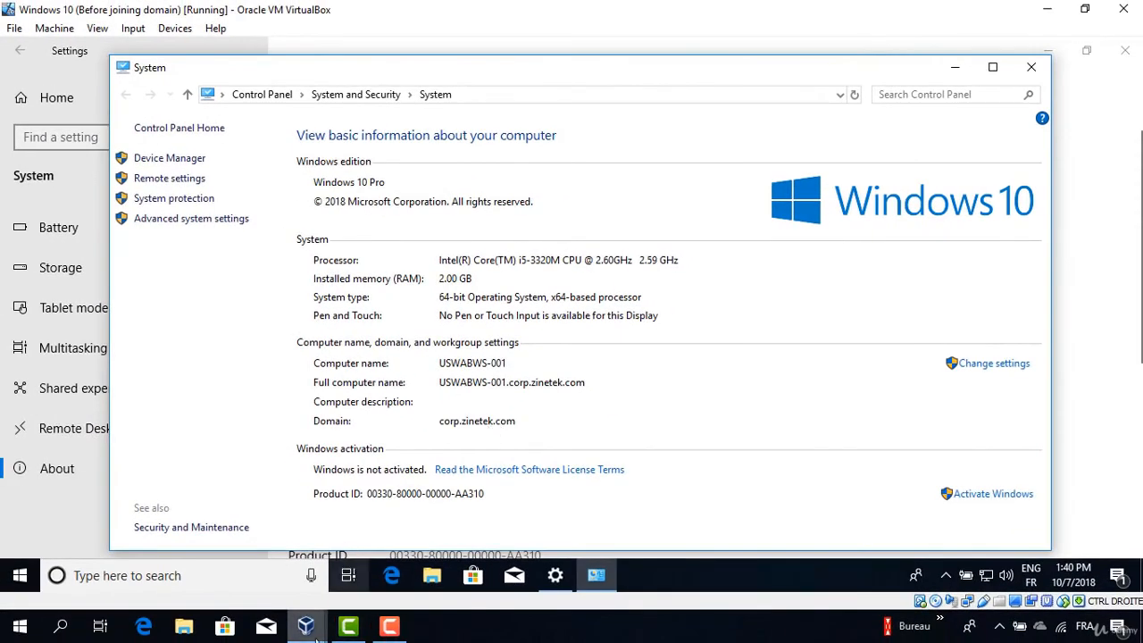
click(307, 629)
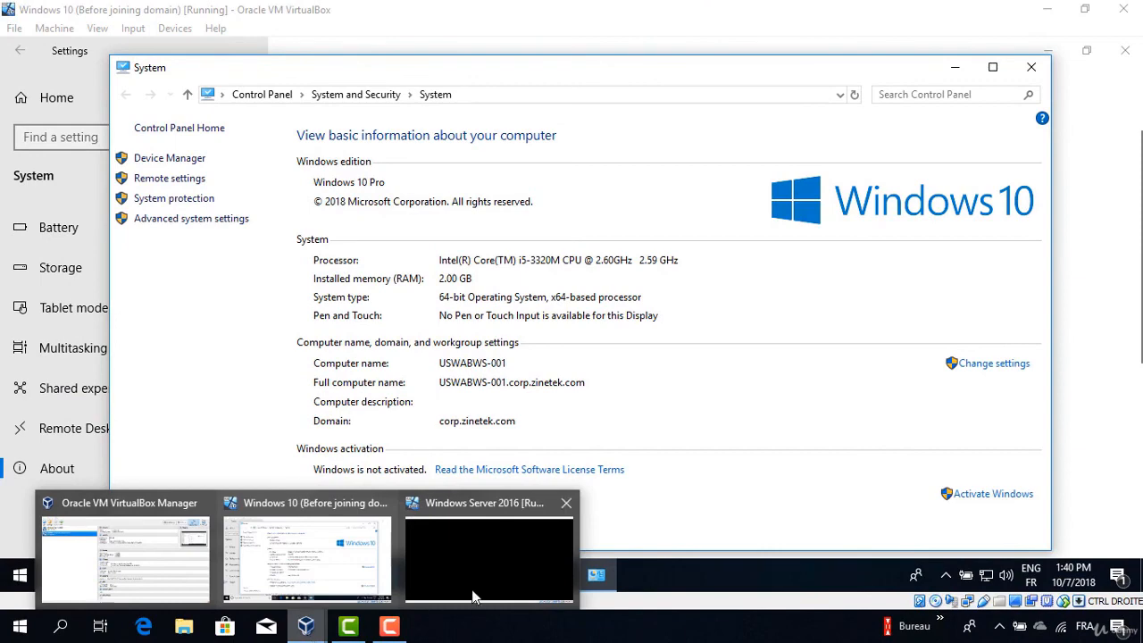
click(528, 564)
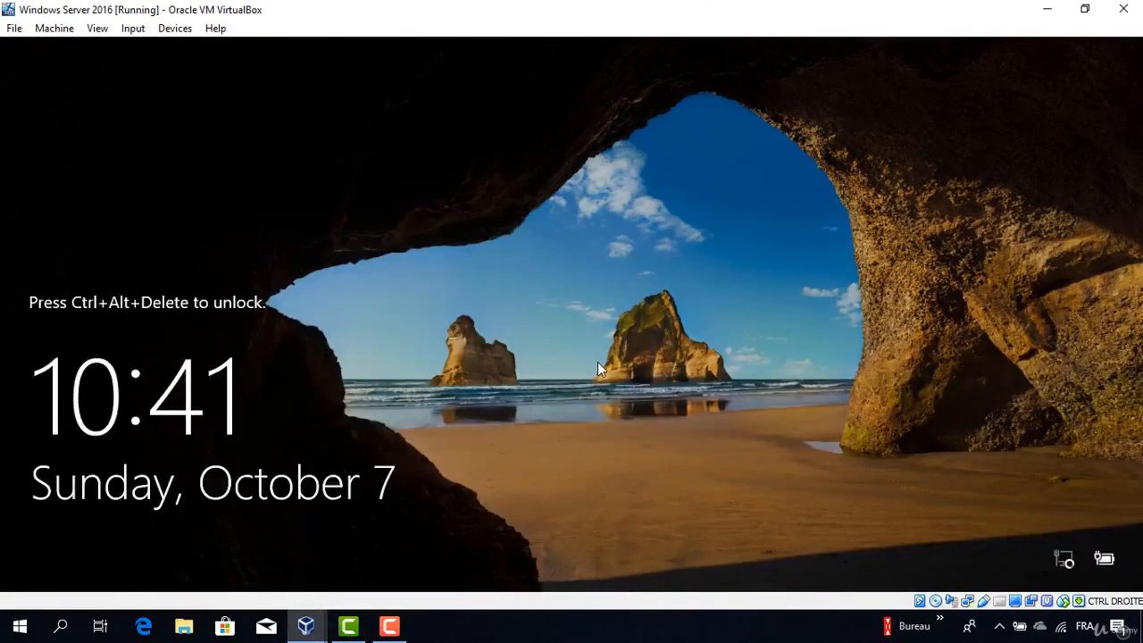
Unlock the Windows Server 2016 machine with the account password.
key(ctrl+Delete)
text(*****)
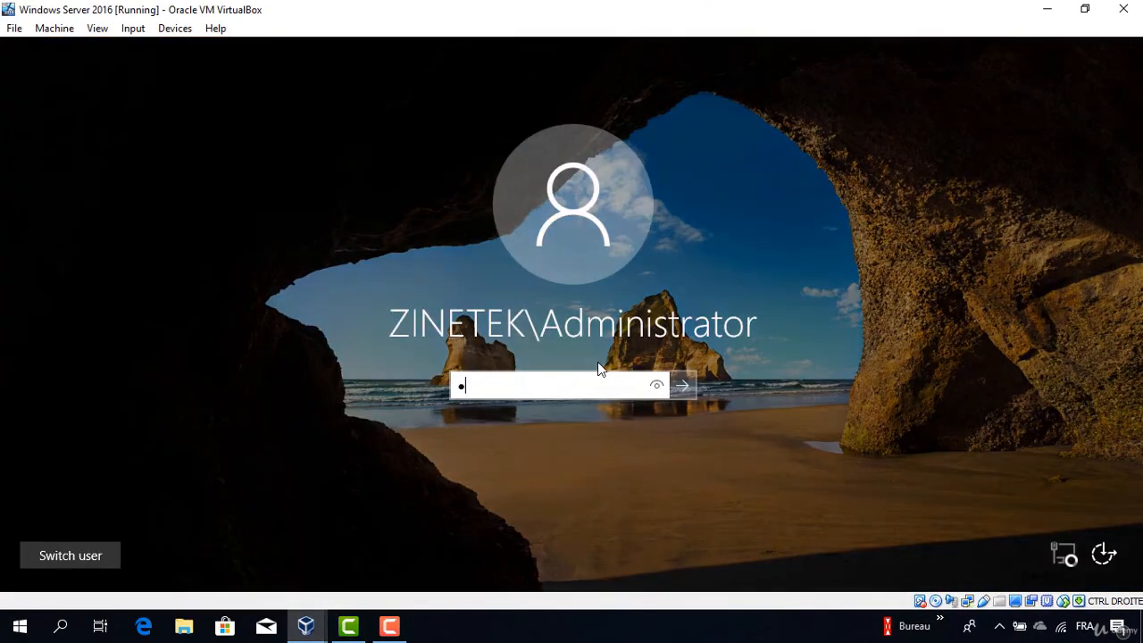
text(***)
key(Return)
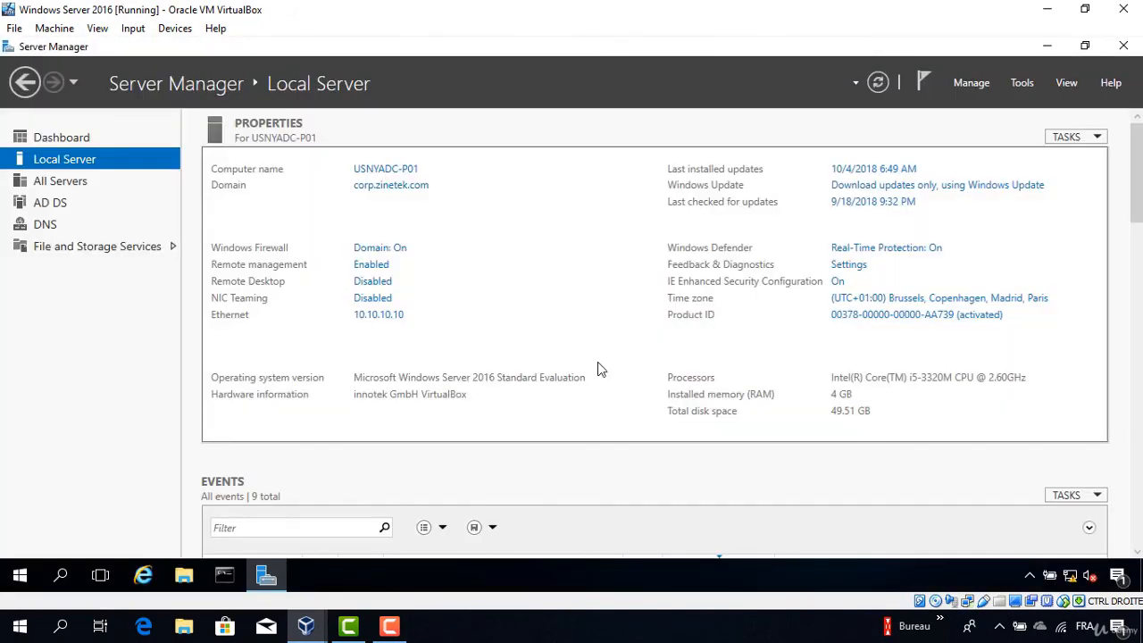
In Active Directory Users and Computers, show corp.zinetek.com's Computers container listing USWABWS-001.
click(1022, 82)
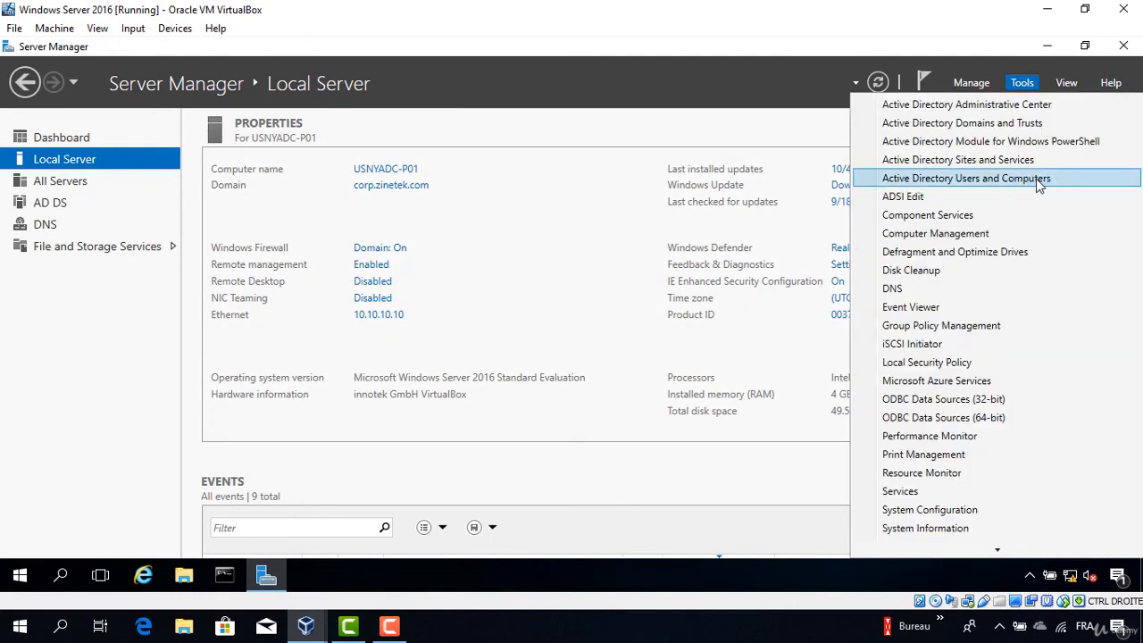
click(1038, 180)
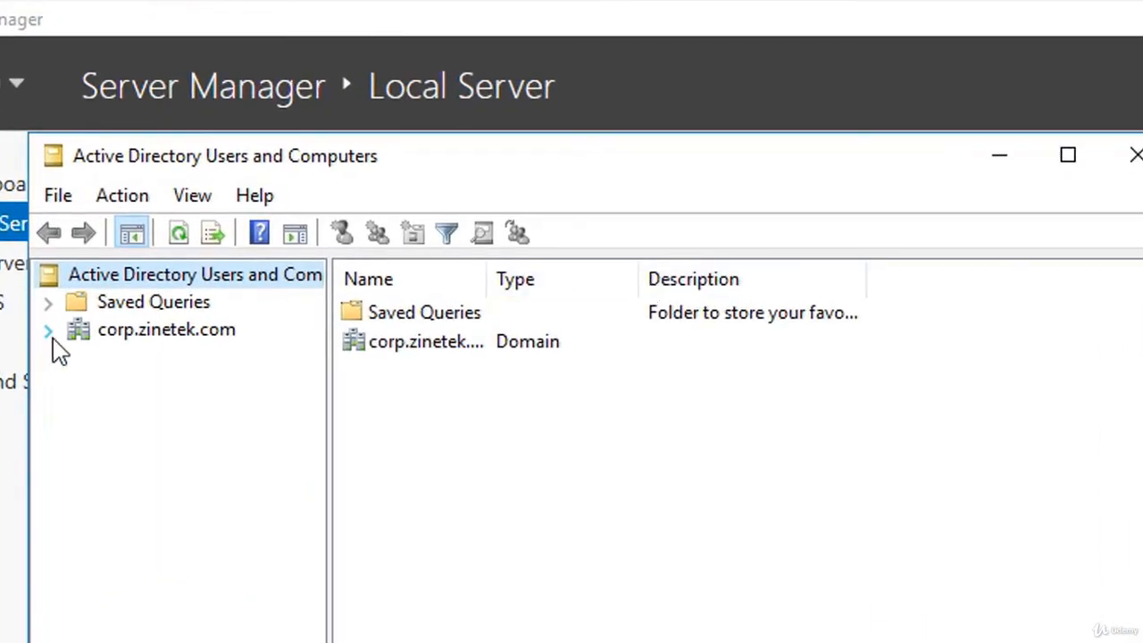
click(48, 330)
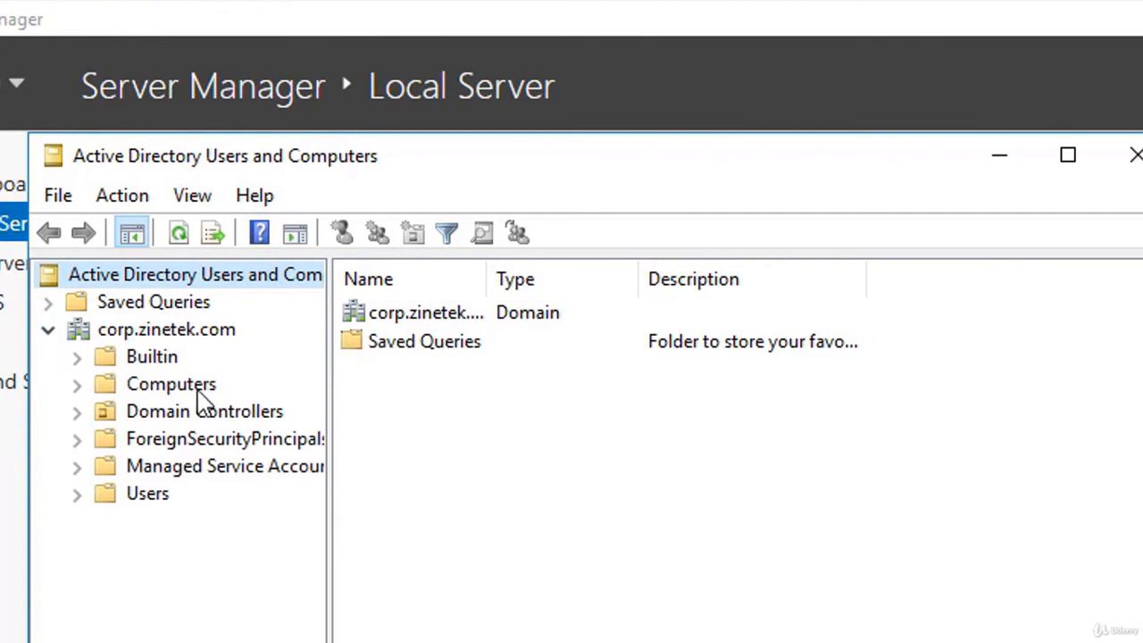
click(198, 390)
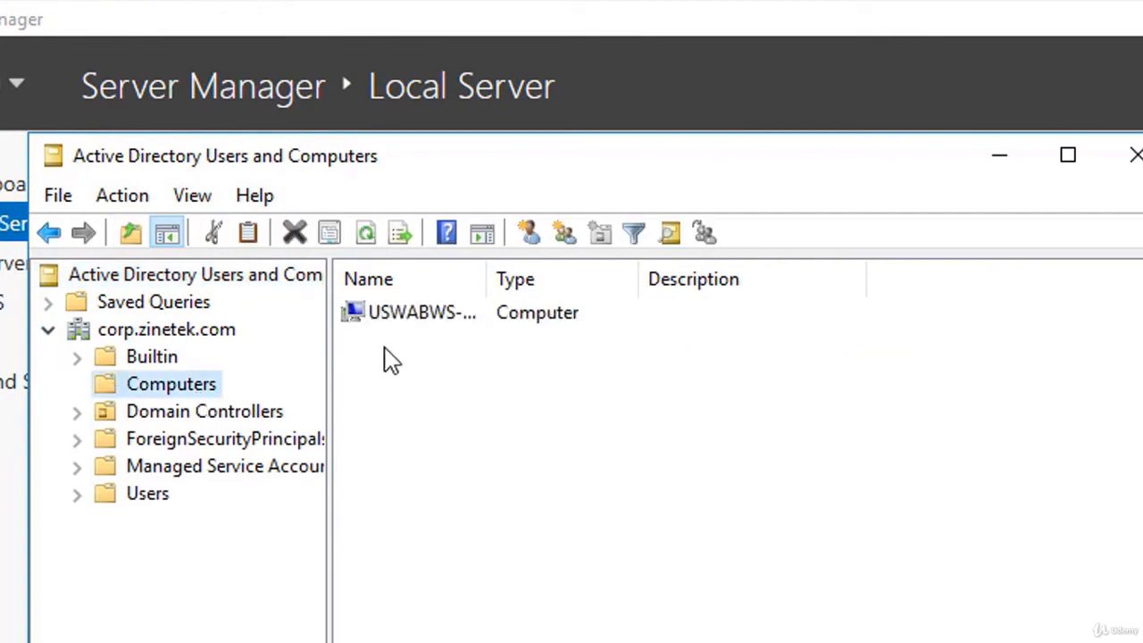
drag(489, 278, 544, 279)
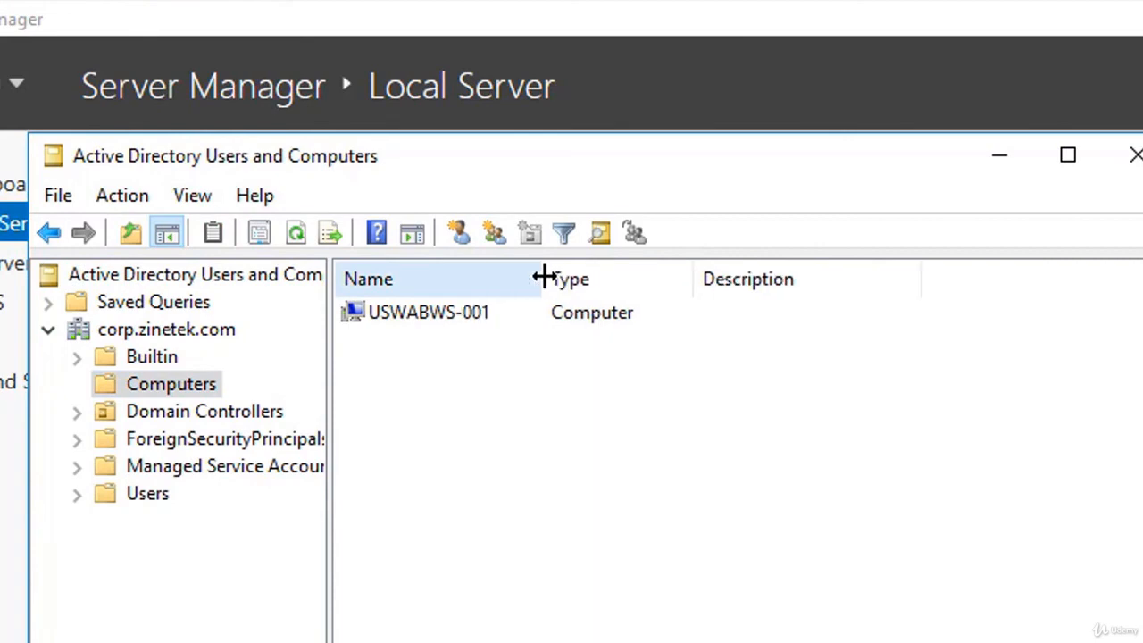